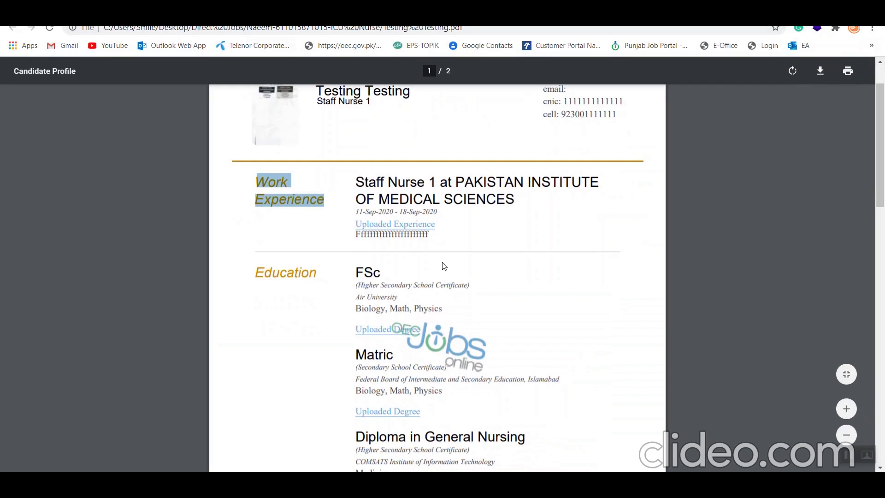
- Scroll to the education entries, test an Uploaded Degree link, then return to the Academics step
click(390, 273)
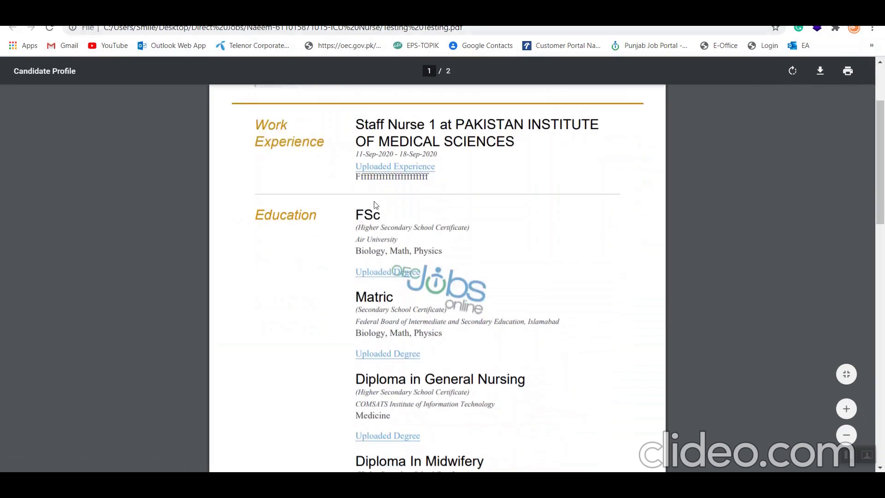
scroll(385, 362, down, 1)
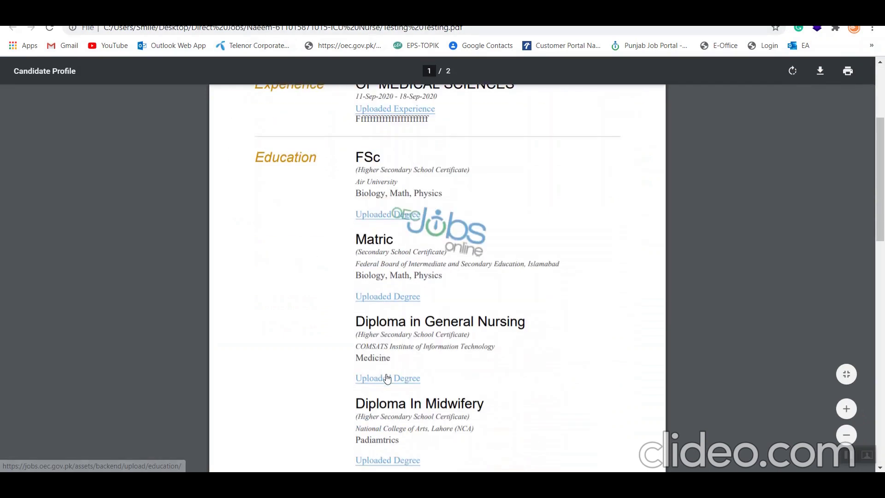
scroll(386, 378, down, 2)
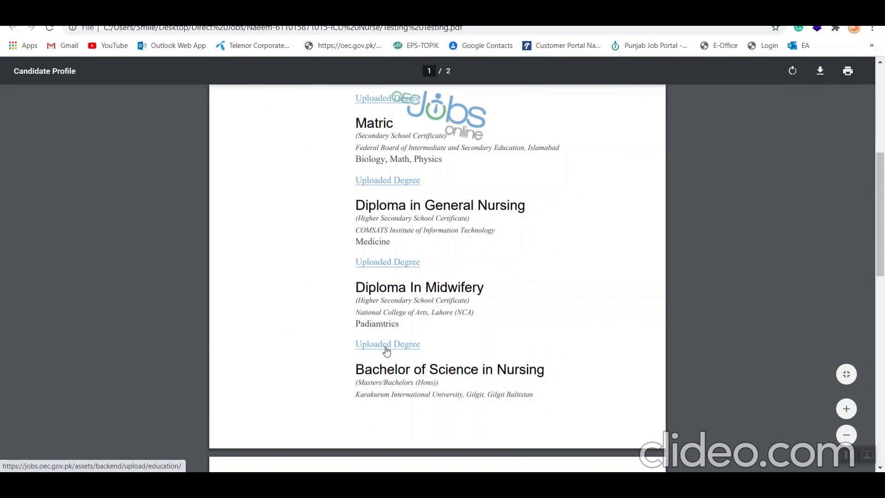
scroll(386, 347, down, 1)
scroll(412, 408, down, 1)
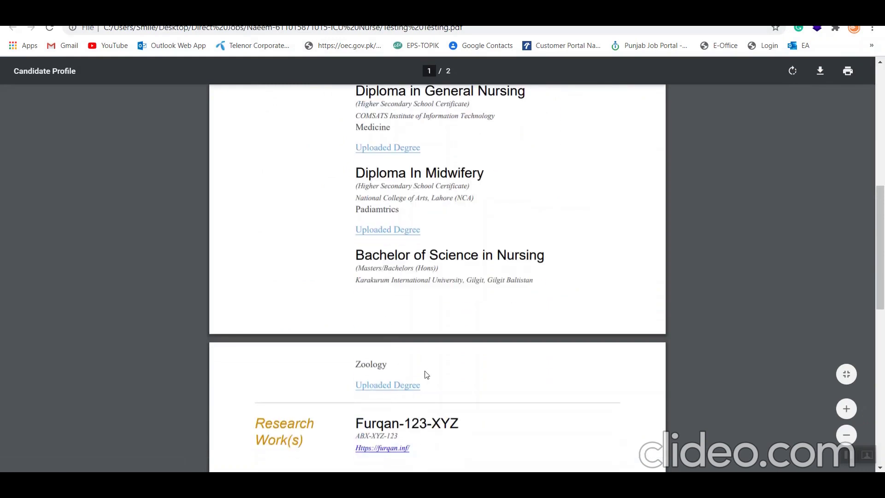
click(414, 390)
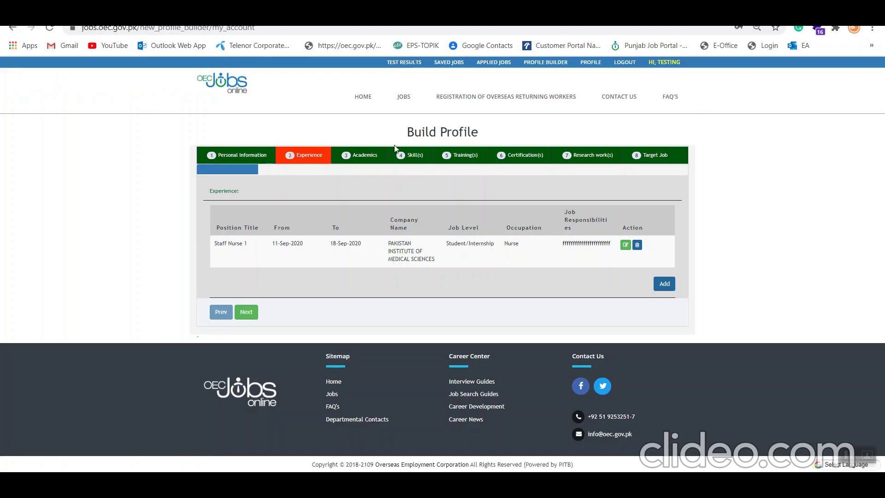
click(374, 156)
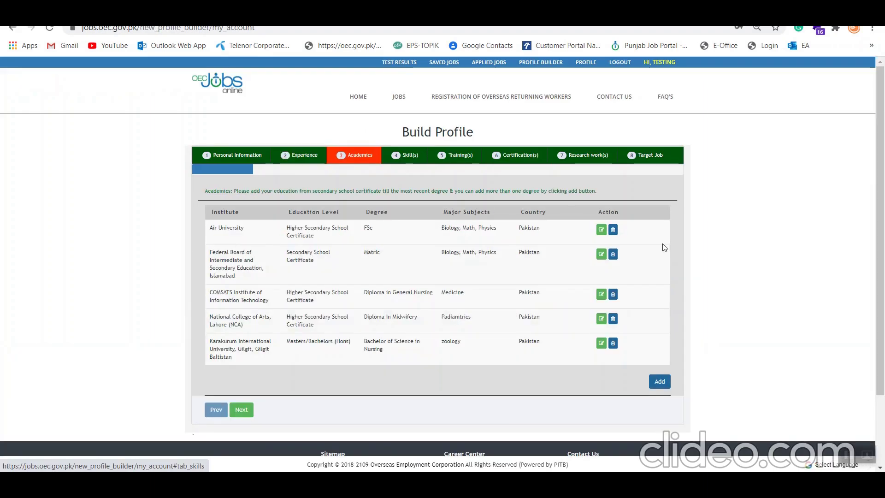
- Attach Kuwait.jpg to the Air University FSc record and submit it
click(601, 230)
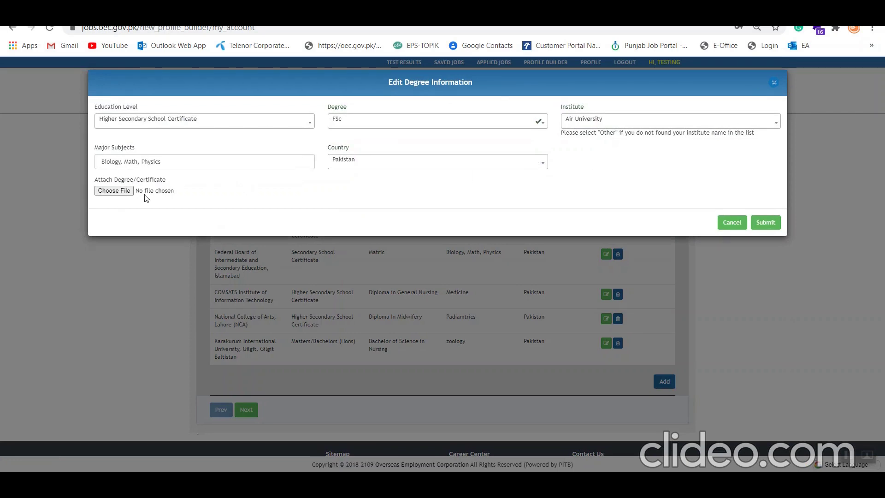
click(113, 192)
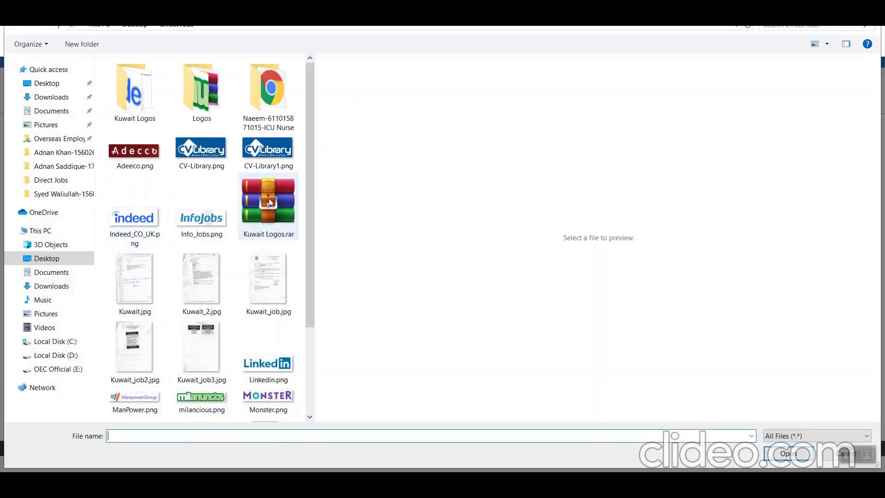
double_click(153, 275)
click(767, 221)
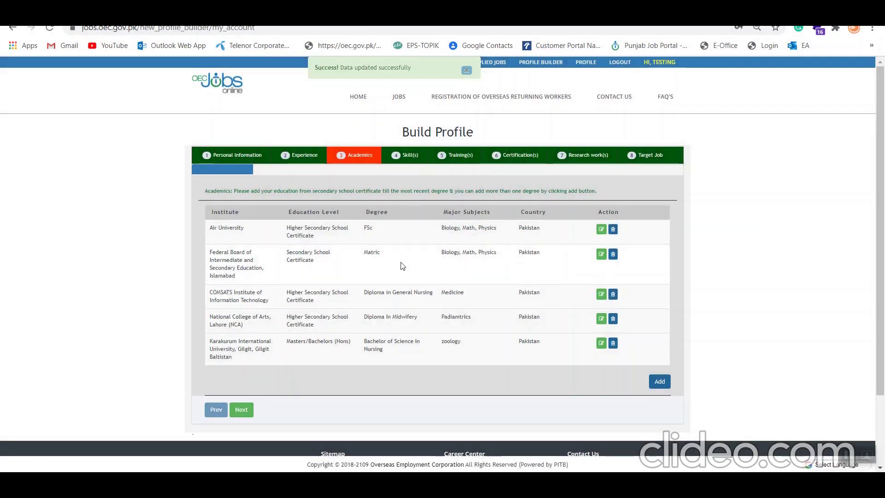
- Attach Kuwait_2.jpg to the Matric record and submit it
click(601, 254)
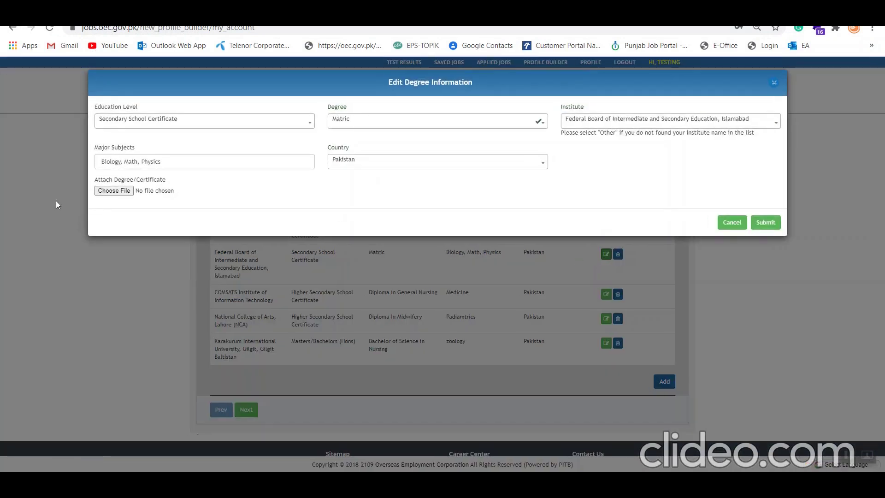
click(114, 191)
click(203, 281)
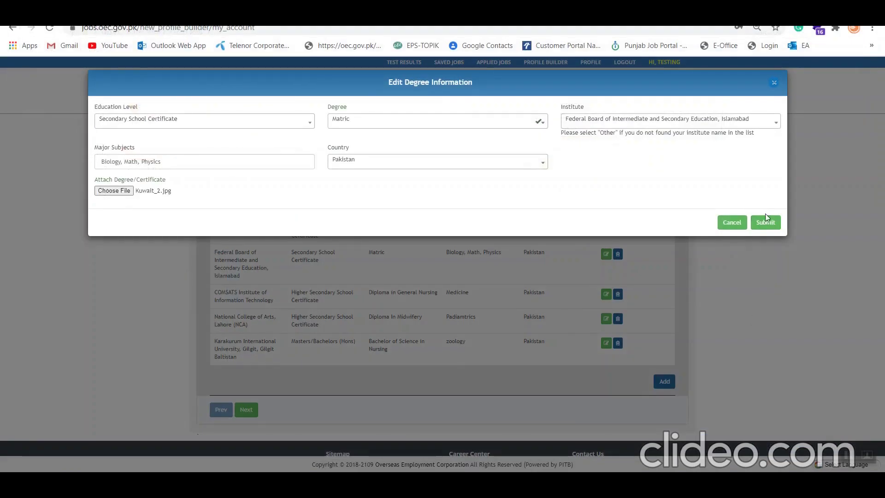
click(765, 221)
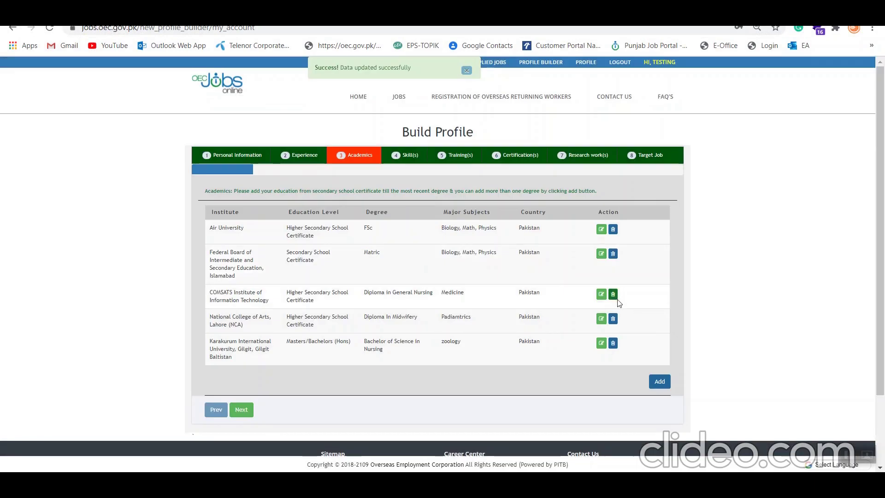
- Attach Kuwait_2.jpg to the Diploma in General Nursing record and submit it
click(601, 294)
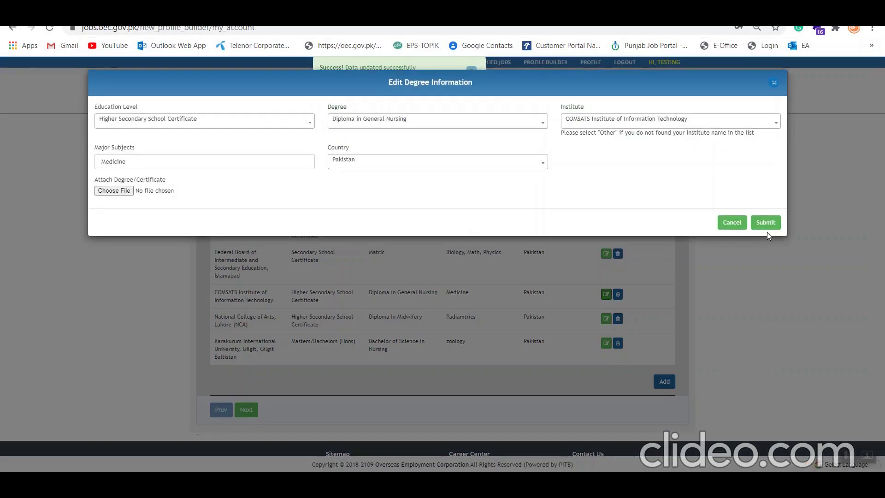
click(111, 191)
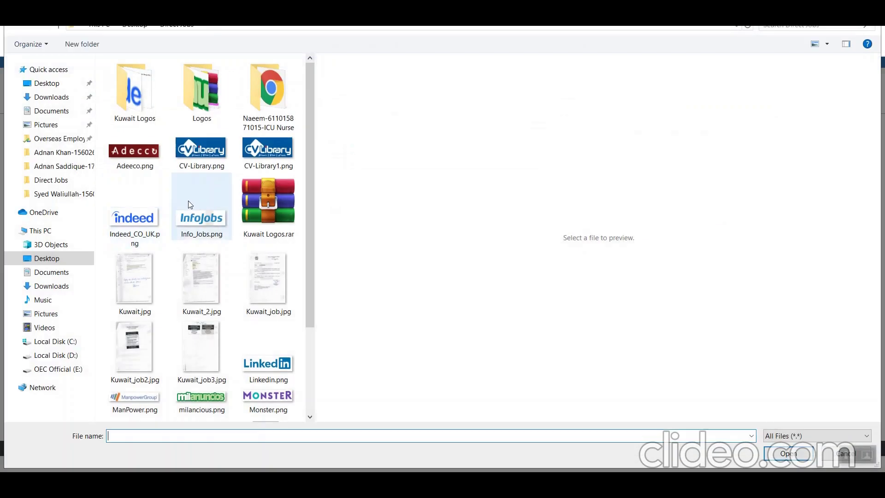
click(202, 279)
click(788, 453)
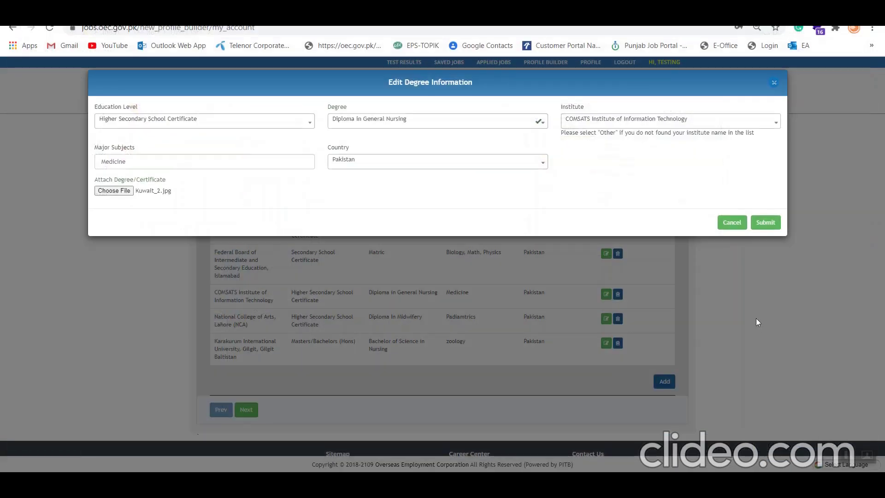
click(774, 223)
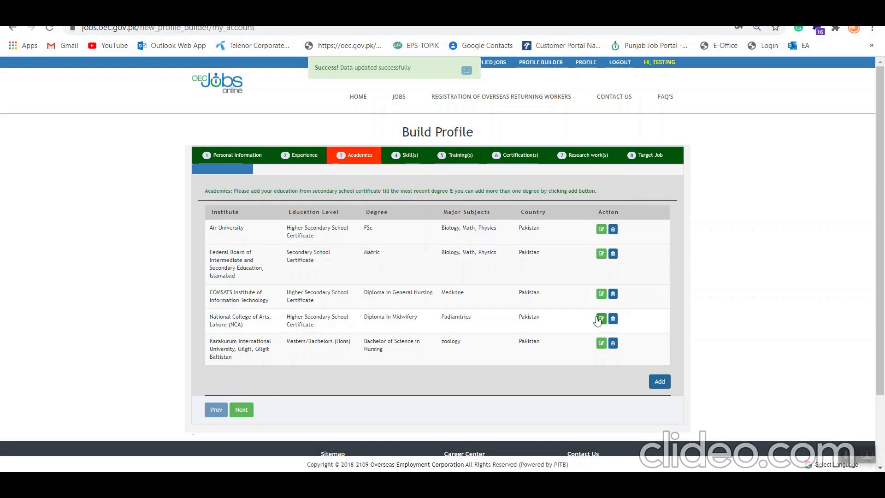
- Attach Kuwait_2.jpg to the Diploma in Midwifery record and submit it
click(601, 318)
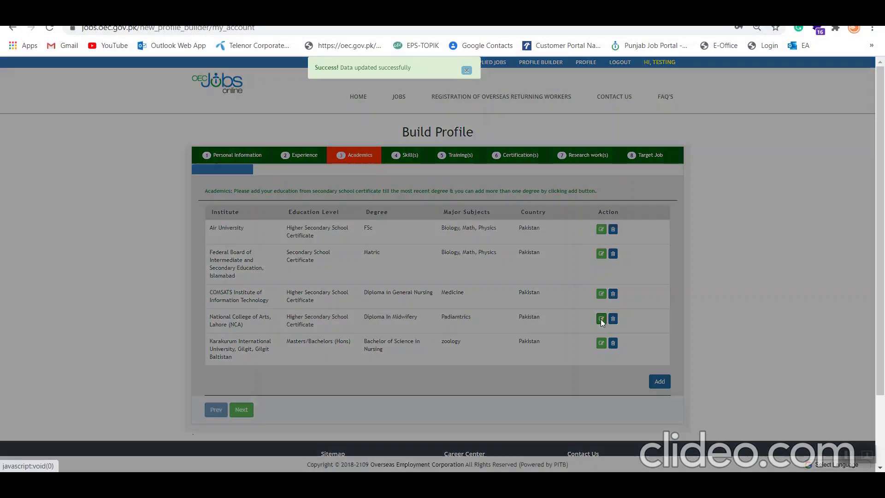
click(128, 191)
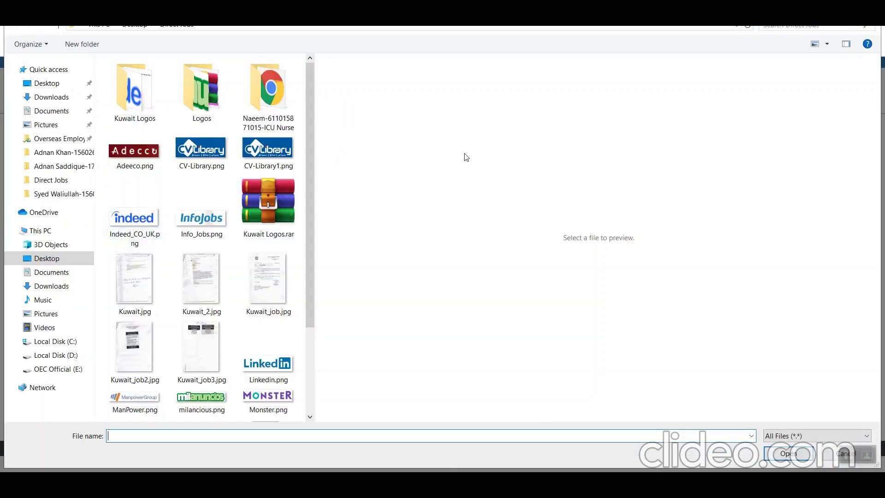
click(201, 281)
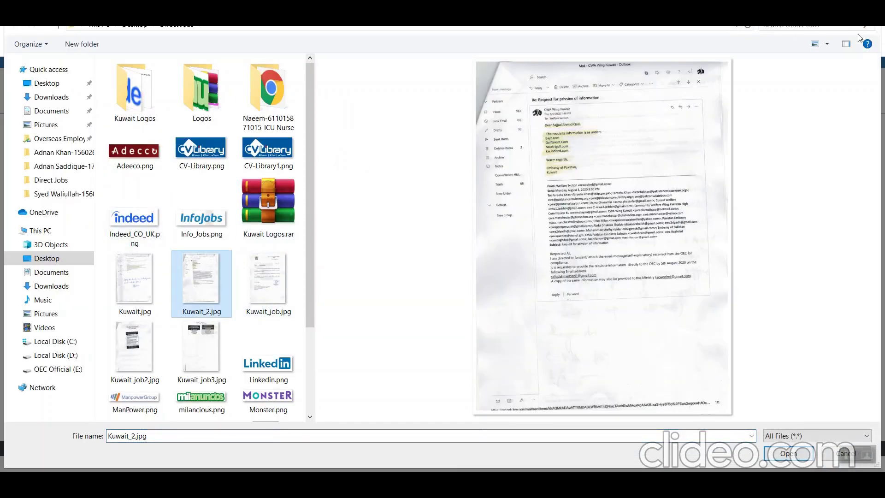
click(846, 44)
click(846, 44)
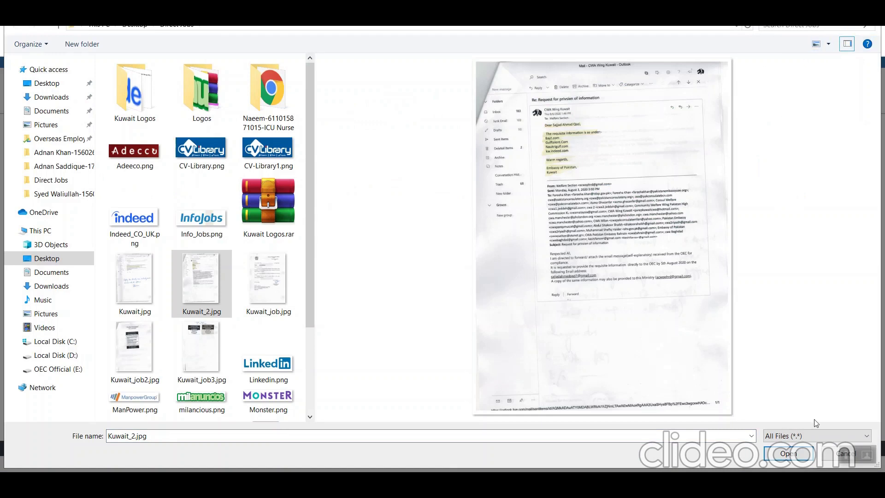
click(805, 455)
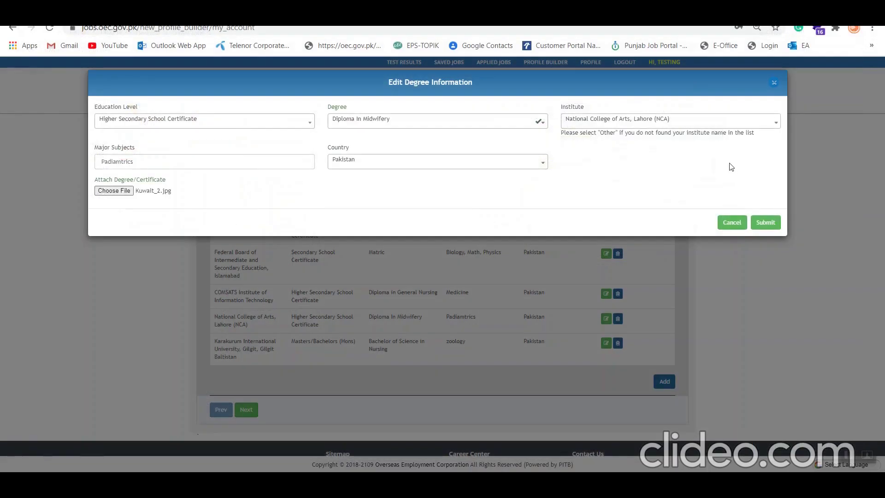
click(766, 222)
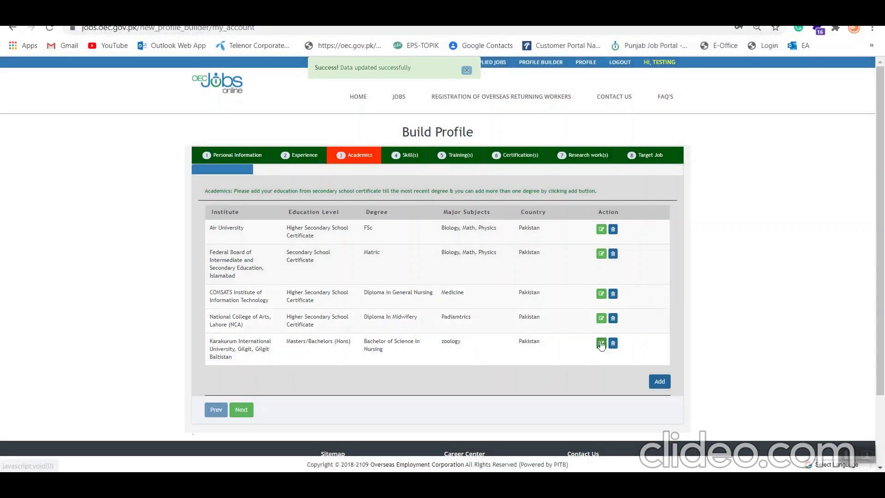
- Attach Kuwait.jpg to the Bachelor of Science in Nursing record and submit it
click(607, 343)
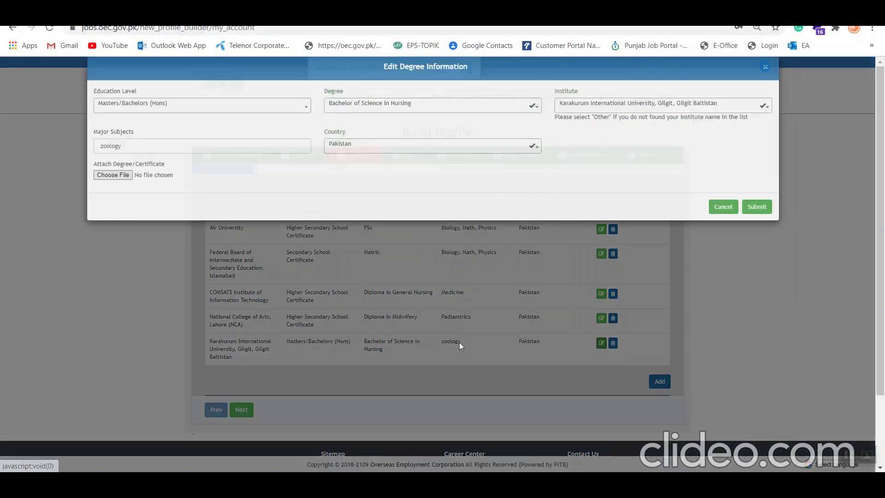
click(125, 192)
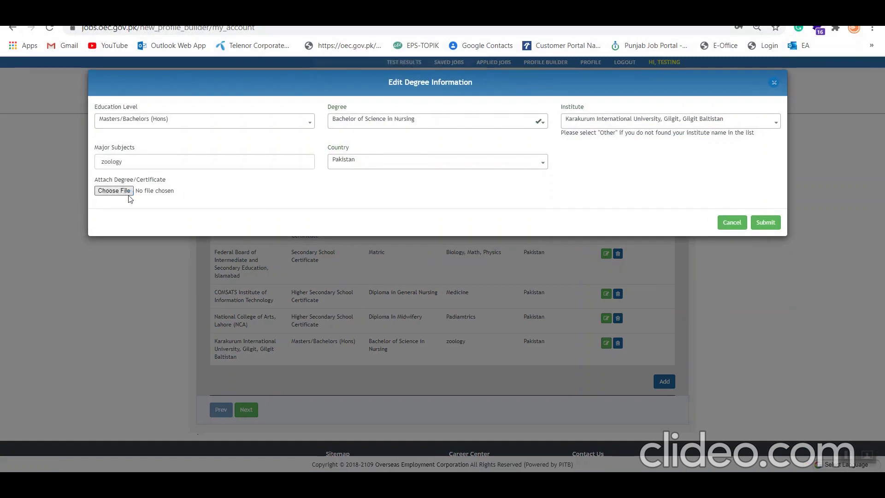
double_click(138, 276)
click(764, 224)
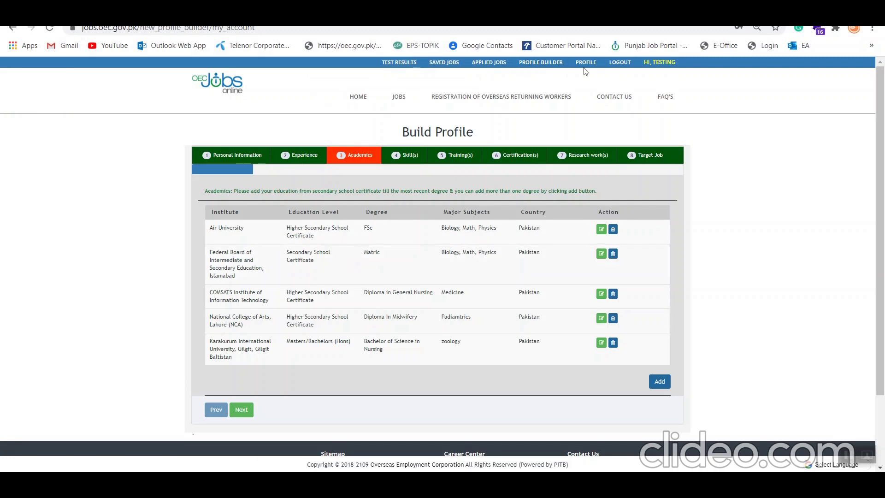
- Re-download the candidate profile PDF, overwriting Testing Testing.pdf
click(586, 63)
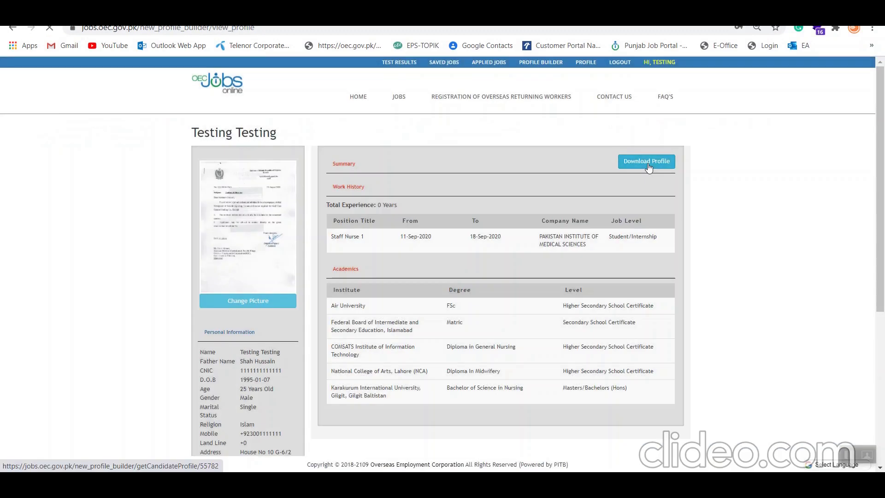
click(648, 165)
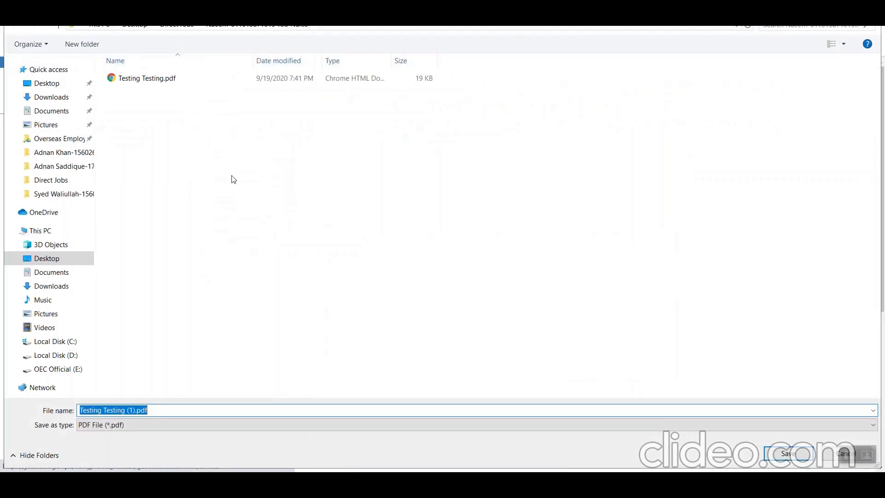
click(149, 80)
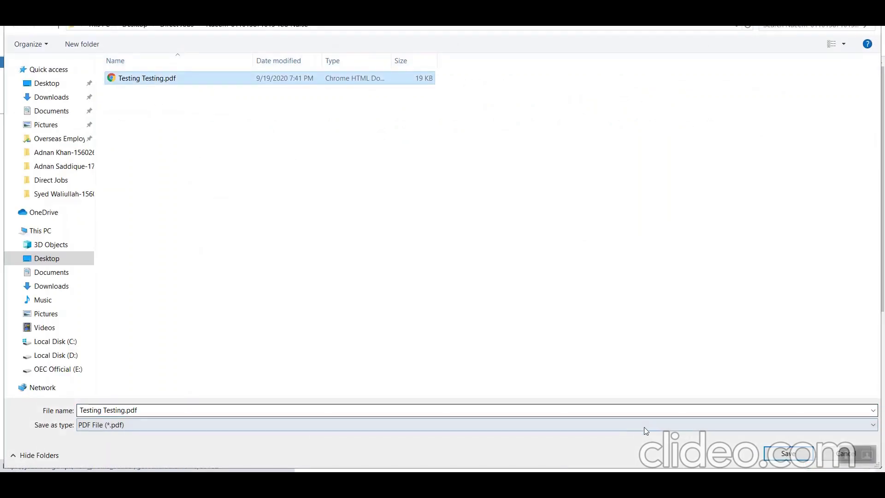
click(779, 454)
click(467, 247)
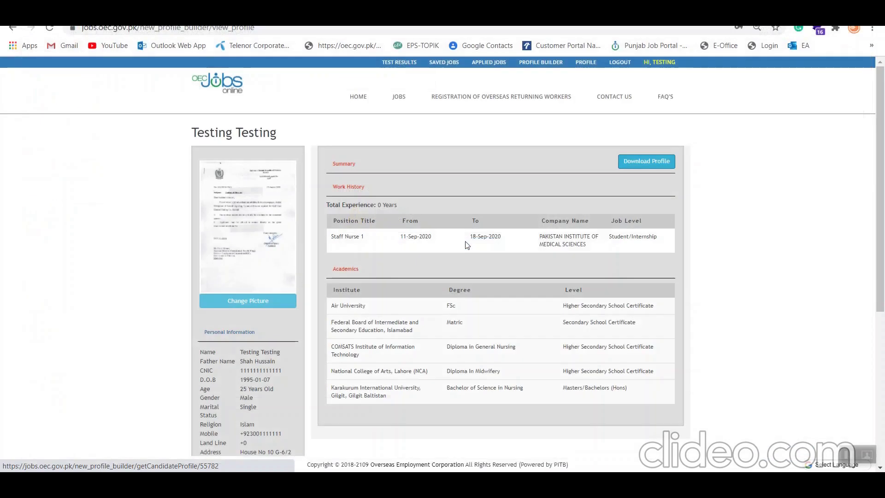
- Open the new PDF's uploaded experience certificate image and start saving it with Save image as
click(72, 460)
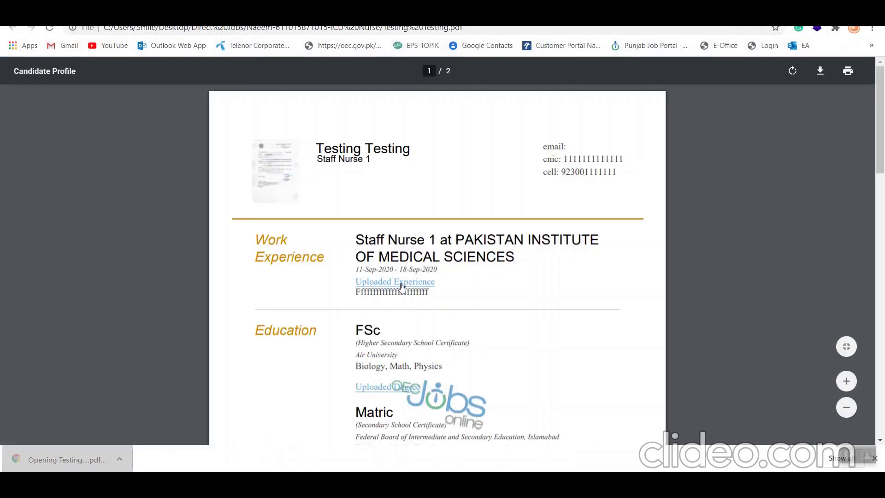
click(395, 282)
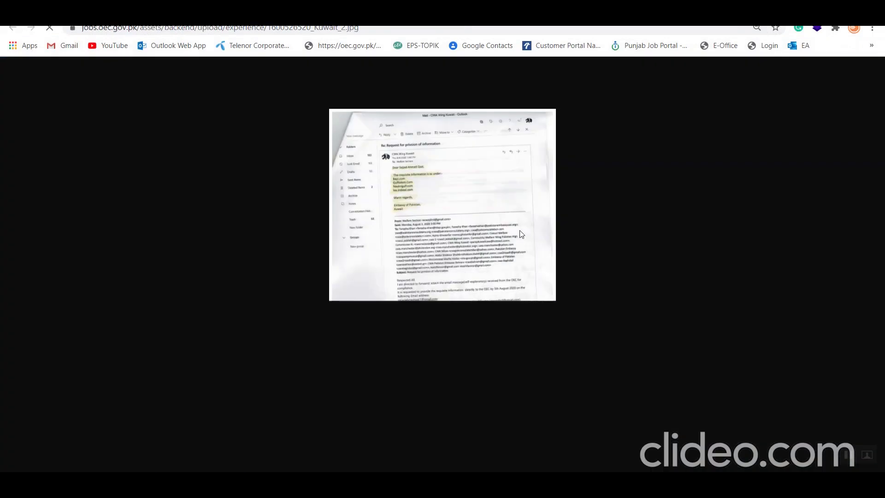
right_click(476, 215)
click(499, 238)
right_click(173, 143)
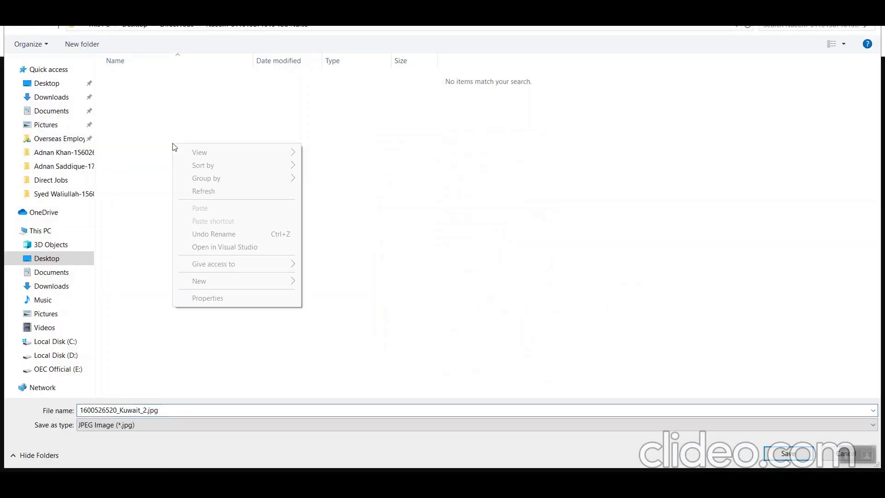
mouse_move(242, 278)
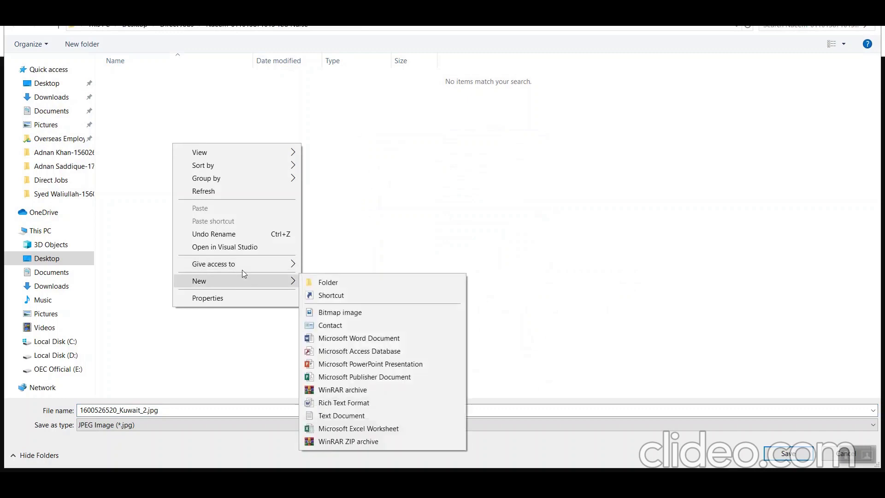
click(167, 31)
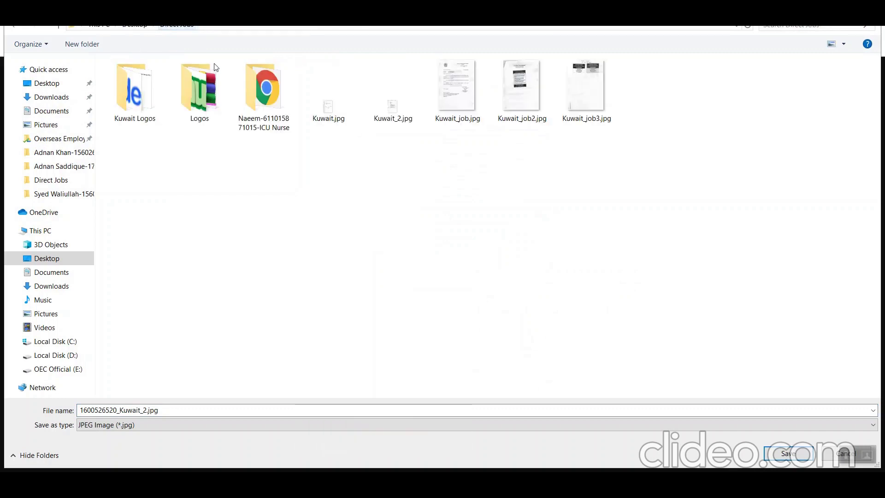
- Create a new folder named Experience Certificates in the candidate's folder
right_click(235, 121)
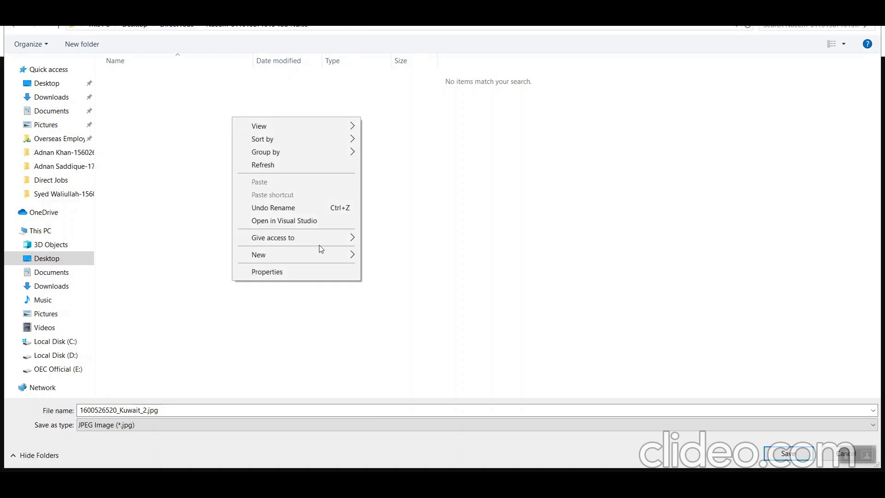
mouse_move(317, 253)
click(377, 254)
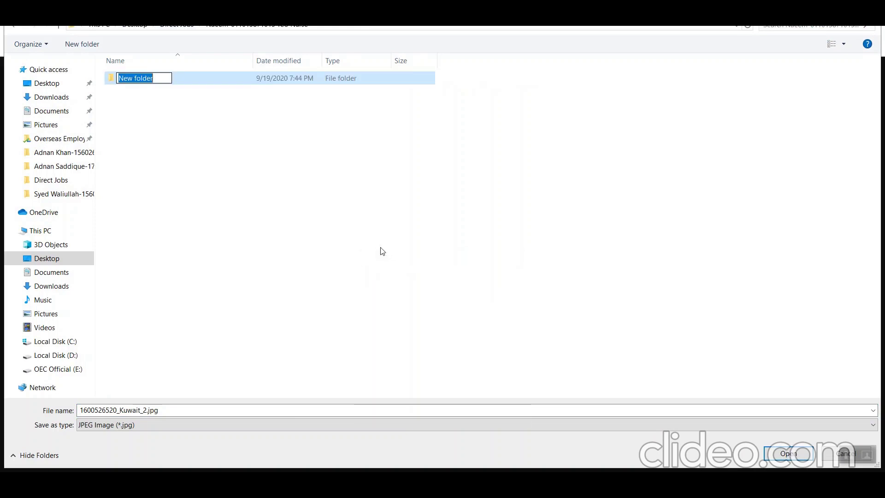
text(Experience Ce)
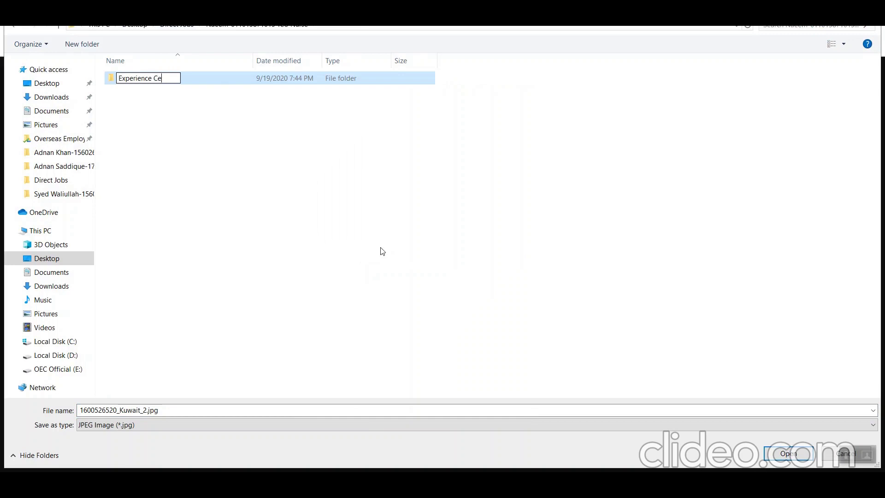
text(rtificac)
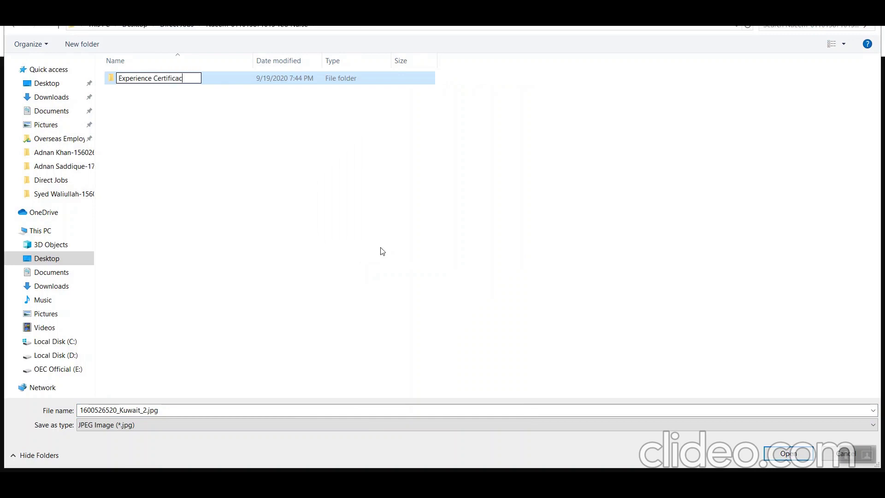
key(BackSpace)
text(tes)
key(Return)
- Create a second new folder named Educational Certificates
right_click(204, 150)
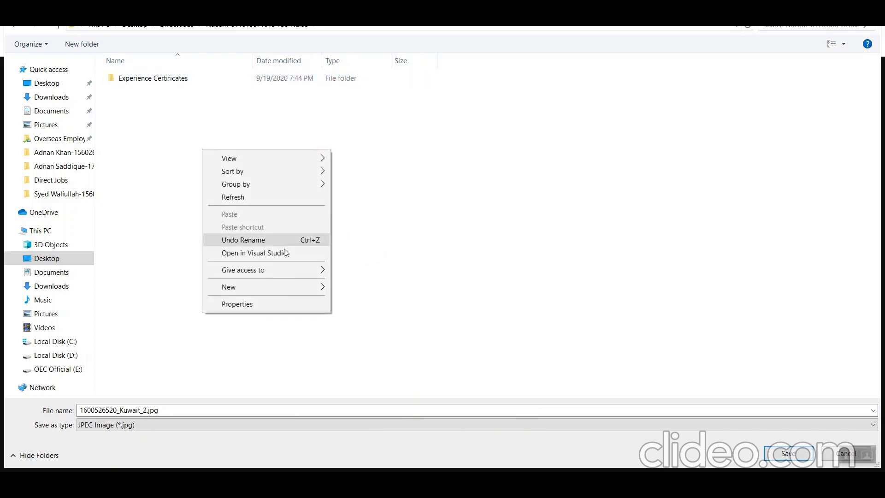
mouse_move(284, 289)
click(378, 281)
text(Acad)
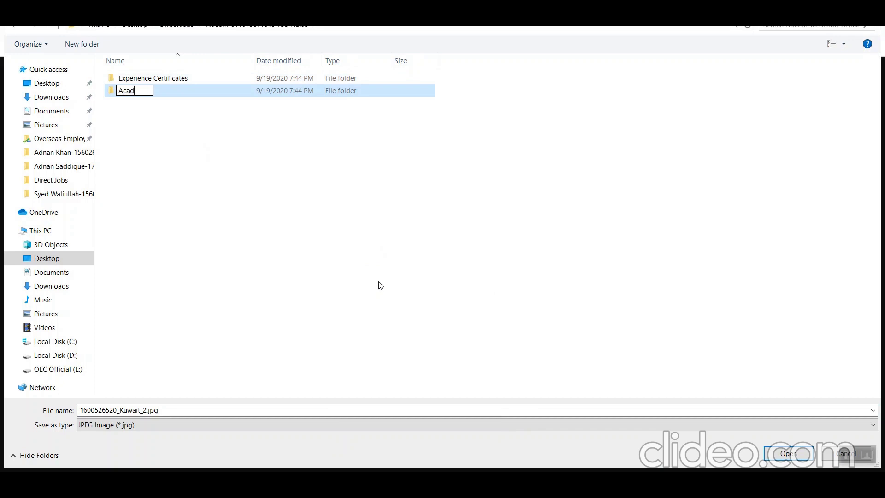
key(BackSpace)
key(BackSpace)
key(BackSpace)
text(Edicat)
key(BackSpace)
key(BackSpace)
text(ucational Certificates)
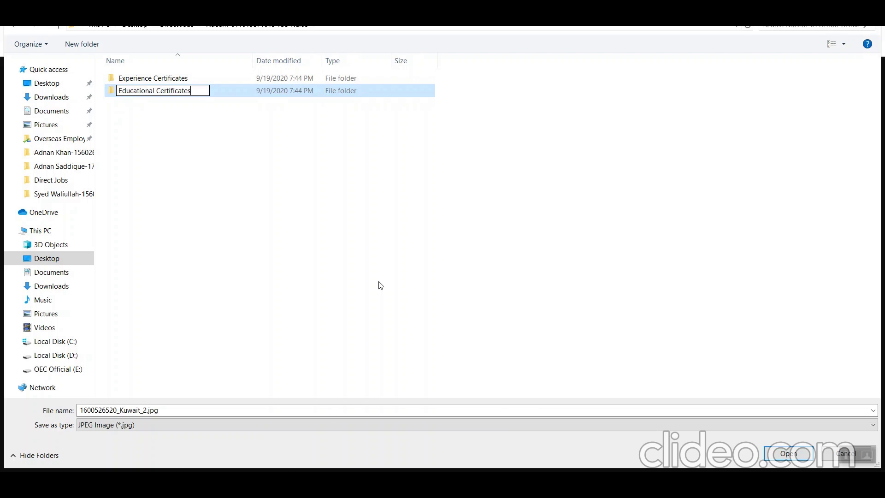
key(Return)
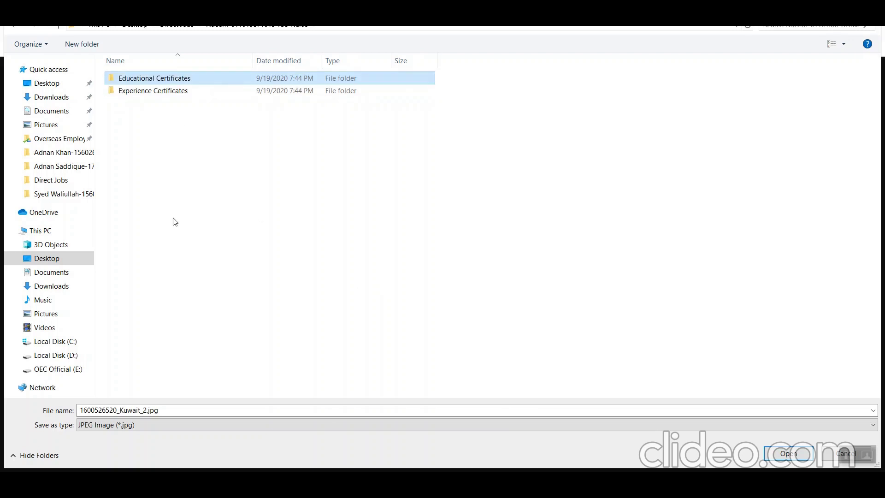
click(146, 410)
- Save the experience image into Experience Certificates, named after the candidate plus '_experience'
click(146, 409)
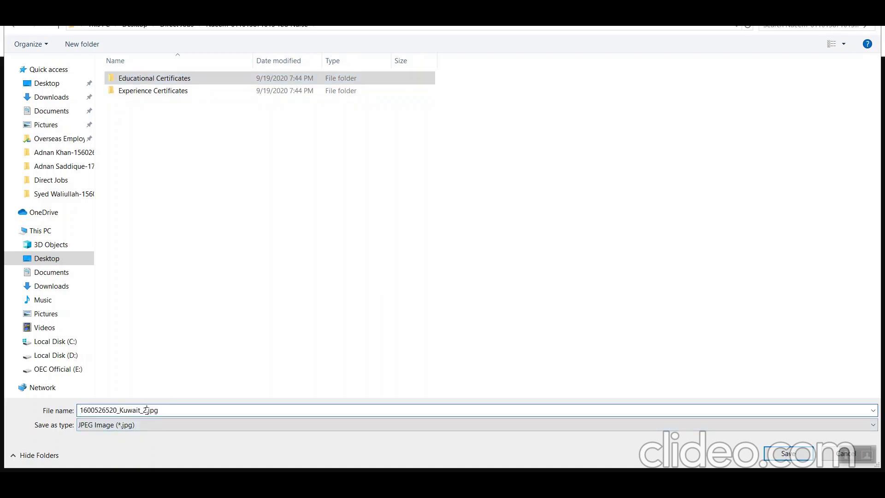
key(shift+Left)
key(shift+Left)
key(shift+Left)
key(shift+Left)
key(shift+Left)
key(shift+Left)
key(shift+Left)
key(shift+Left)
key(shift+Left)
key(shift+Left)
key(shift+Left)
key(shift+Left)
key(shift+Left)
key(shift+Left)
key(shift+Left)
key(shift+Left)
key(shift+Left)
key(shift+Left)
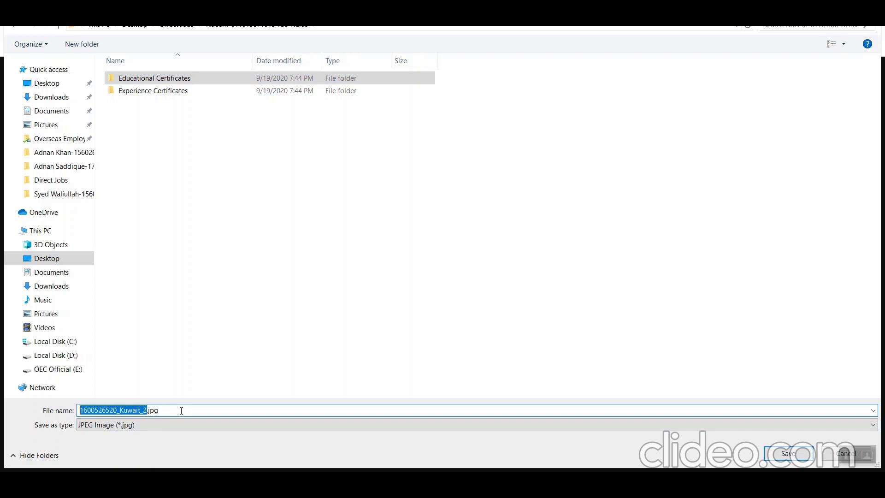
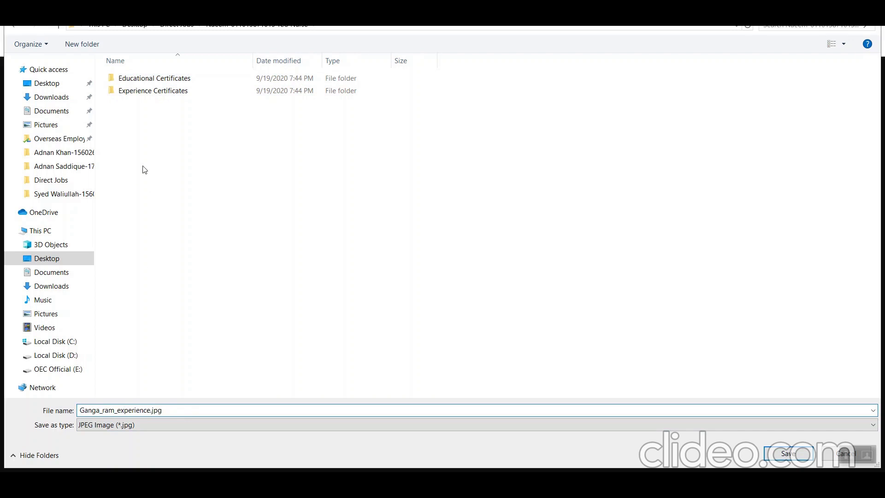
double_click(168, 95)
key(Return)
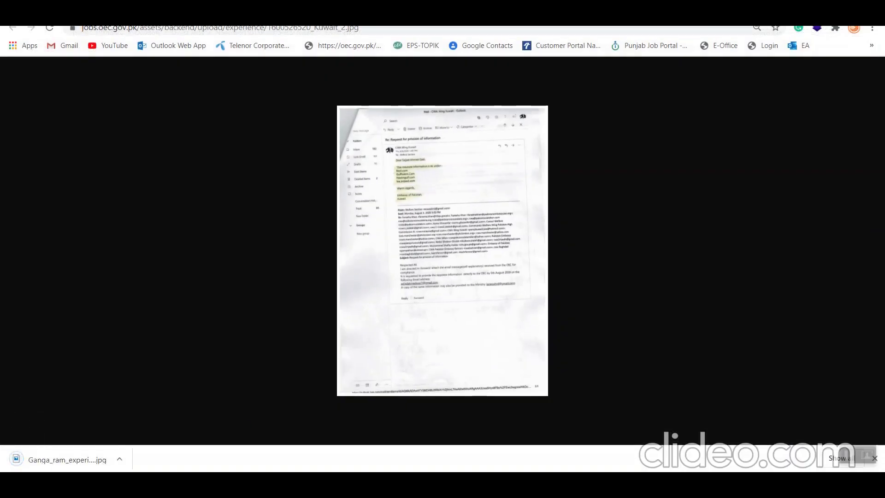
click(221, 14)
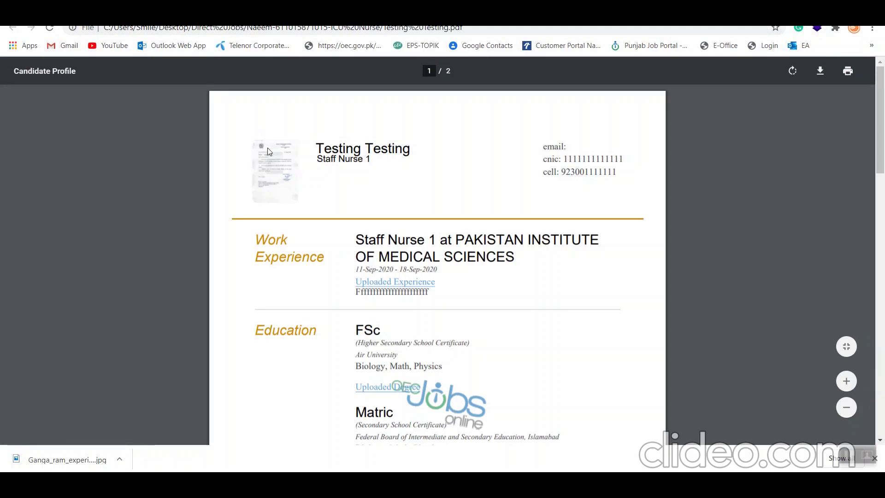
- Open the first uploaded degree image from the profile PDF and start saving it
scroll(379, 221, down, 4)
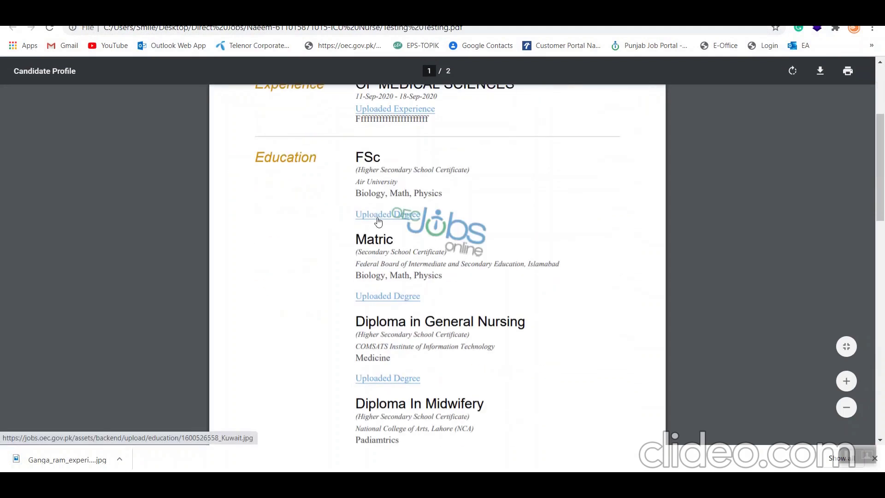
scroll(379, 221, down, 2)
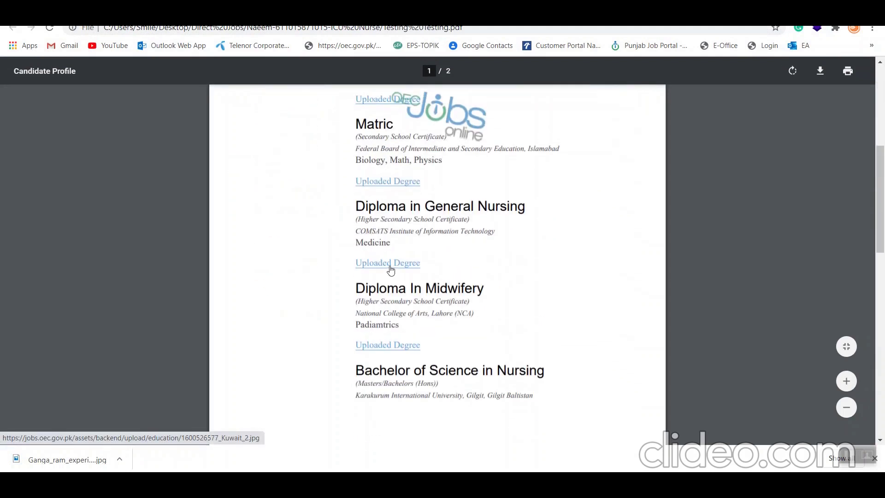
click(393, 97)
right_click(465, 204)
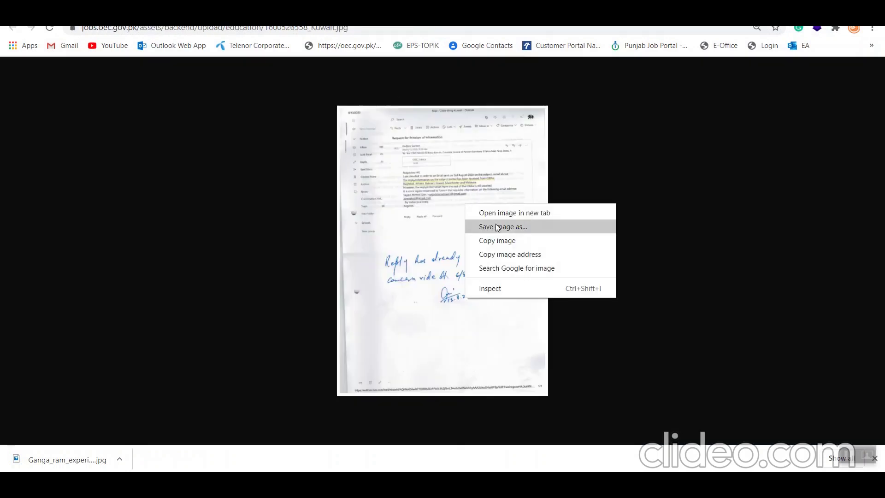
click(504, 226)
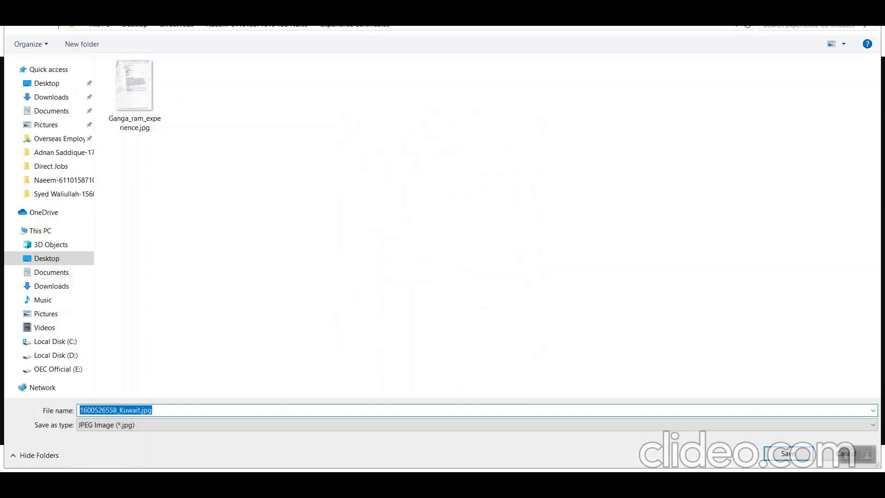
- Save the image as FSC_Certificate.jpg in the Educational Certificates folder
click(254, 27)
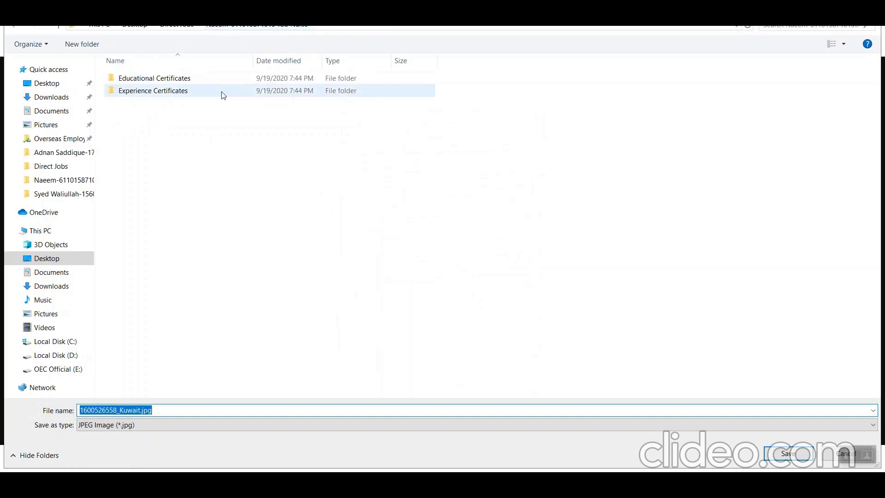
double_click(209, 81)
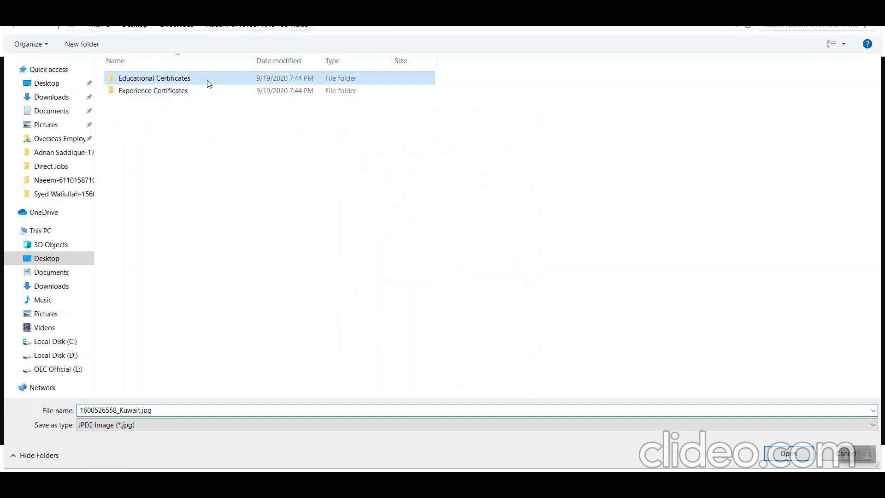
click(123, 408)
key(ctrl+shift+Right)
key(shift+Home)
text(FSC)
text(_Degre)
key(BackSpace)
key(BackSpace)
key(BackSpace)
key(BackSpace)
key(BackSpace)
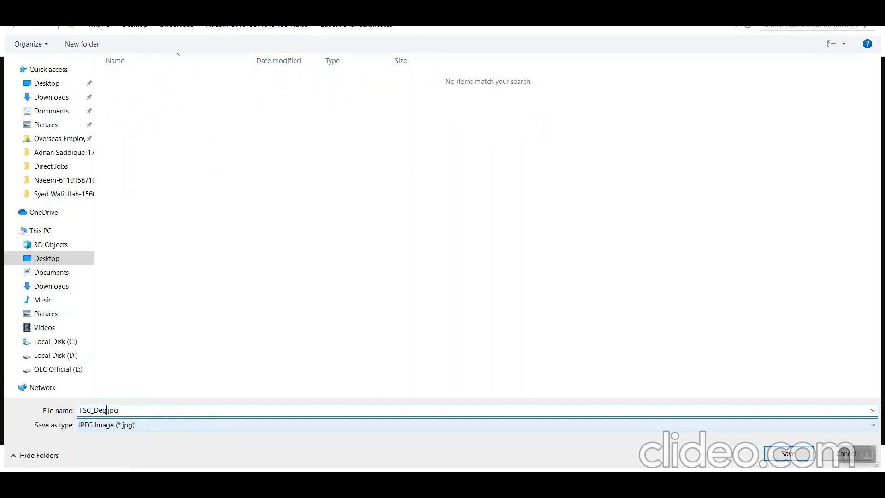
key(BackSpace)
text(Certificate)
key(Return)
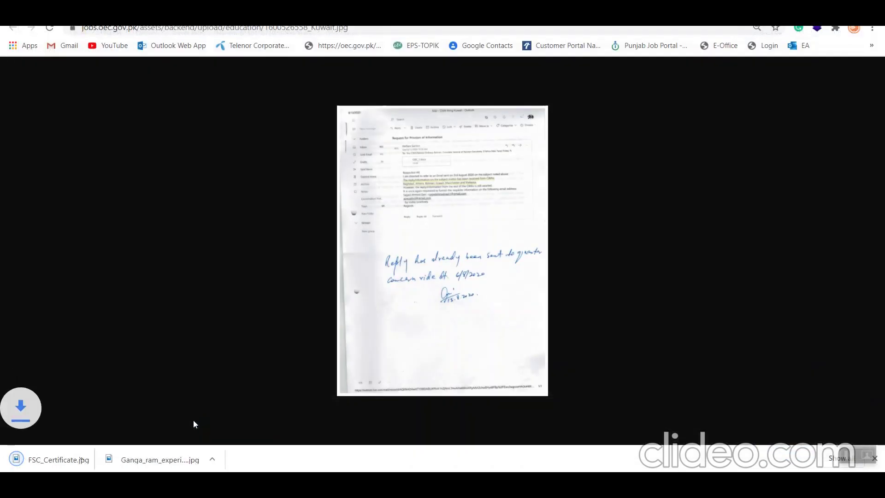
- Save the next certificate image as Diploma_IN_GenralNursing.jpg in Educational Certificates
key(ctrl+w)
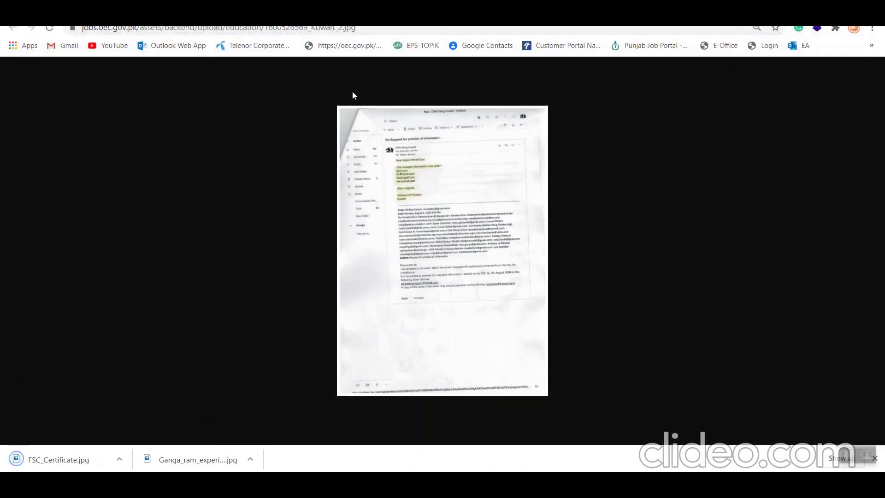
key(ctrl+s)
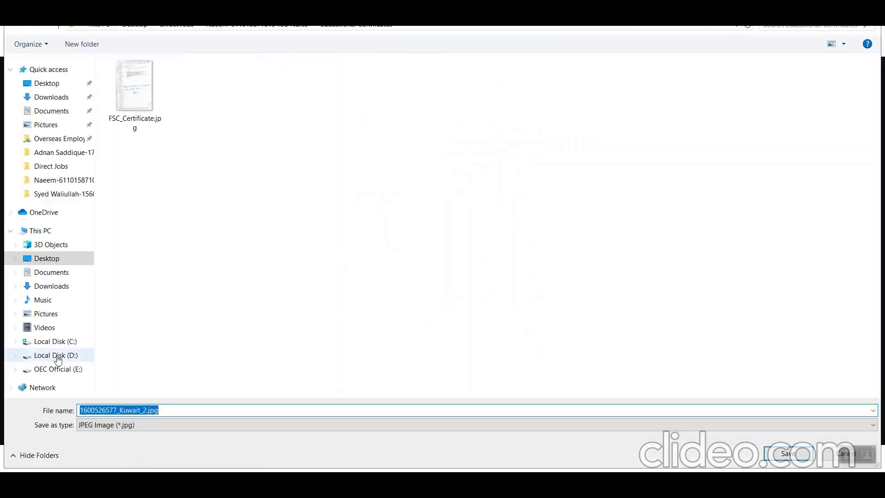
click(145, 410)
key(ctrl+a)
key(BackSpace)
key(ctrl+z)
shift+click(92, 407)
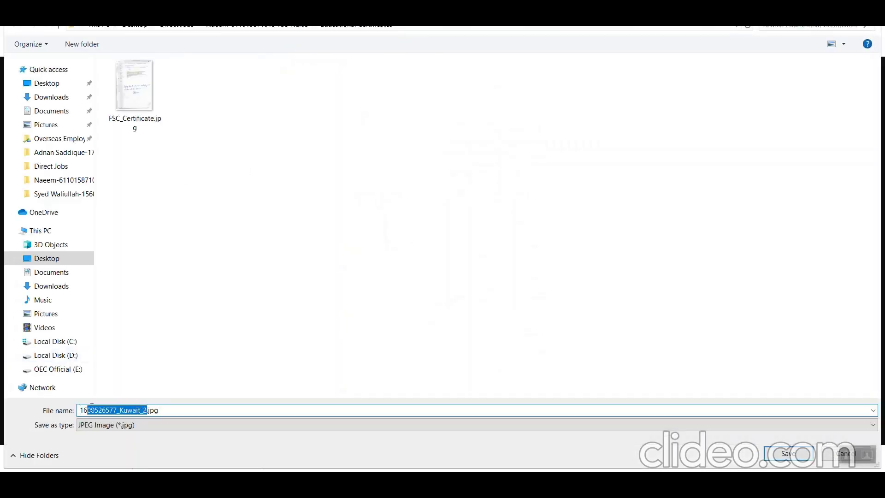
key(BackSpace)
key(BackSpace)
key(BackSpace)
text(Dip)
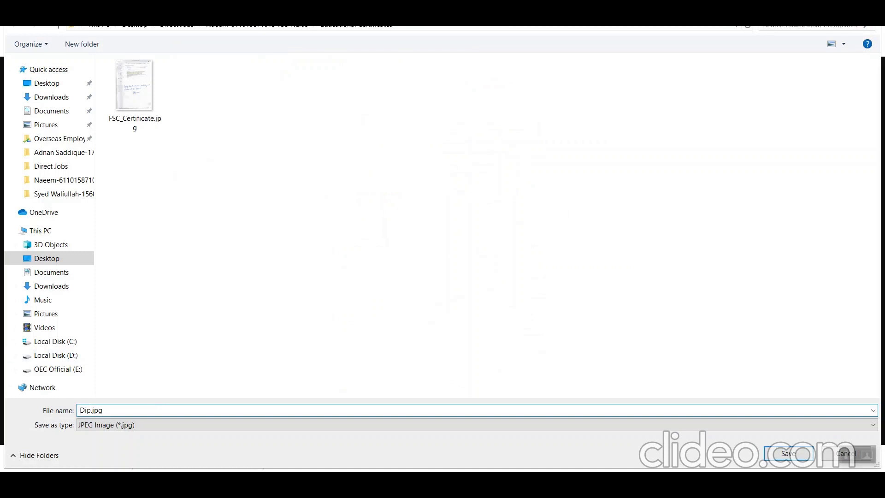
text(loma)
text(_IN_GenralNursing)
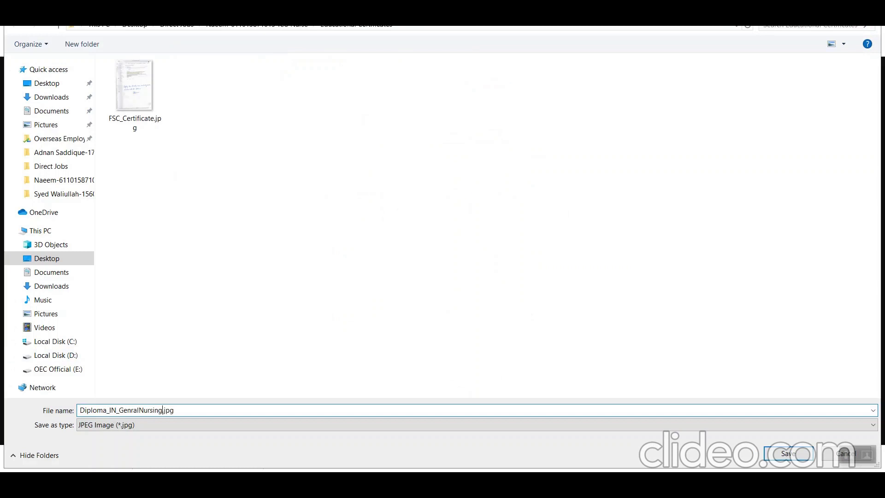
key(Return)
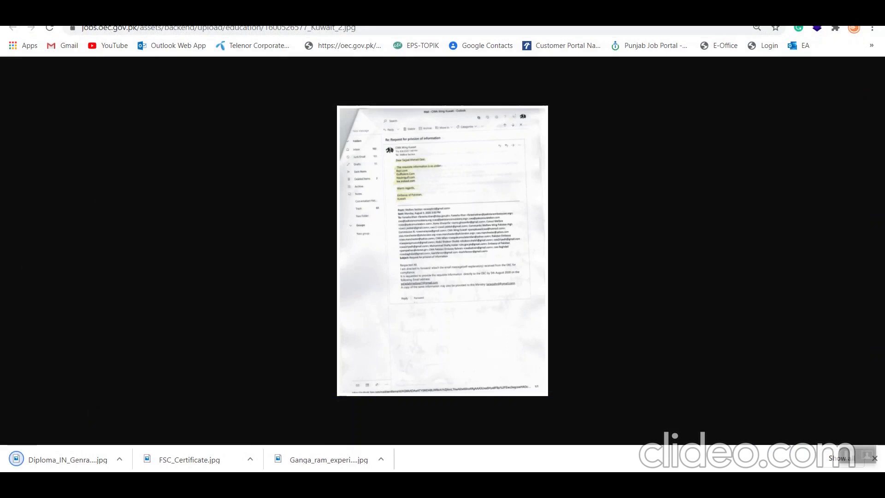
- Scroll the profile PDF and cycle through the certificate image tabs back to the profile page
click(193, 18)
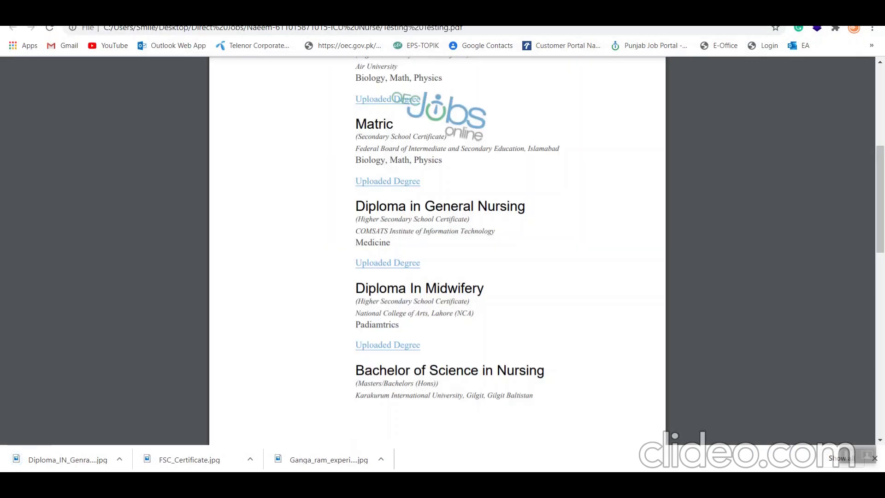
scroll(392, 293, down, 1)
scroll(392, 293, down, 1)
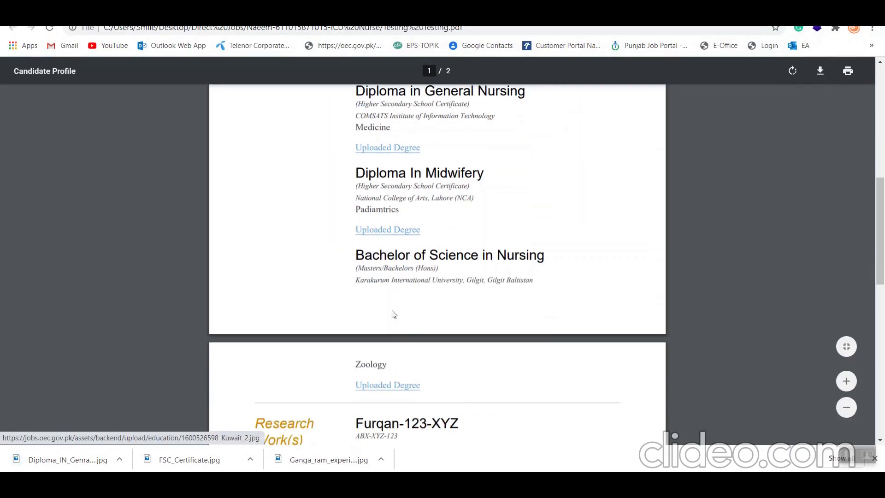
key(ctrl+Tab)
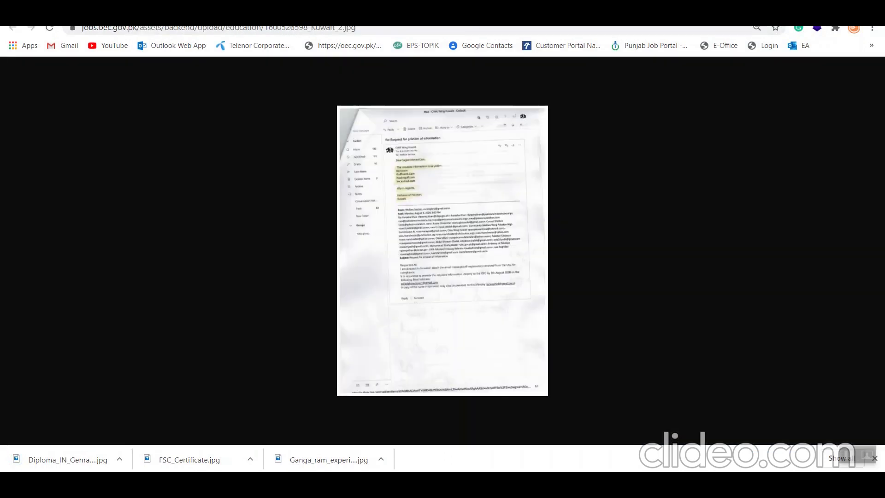
key(ctrl+Tab)
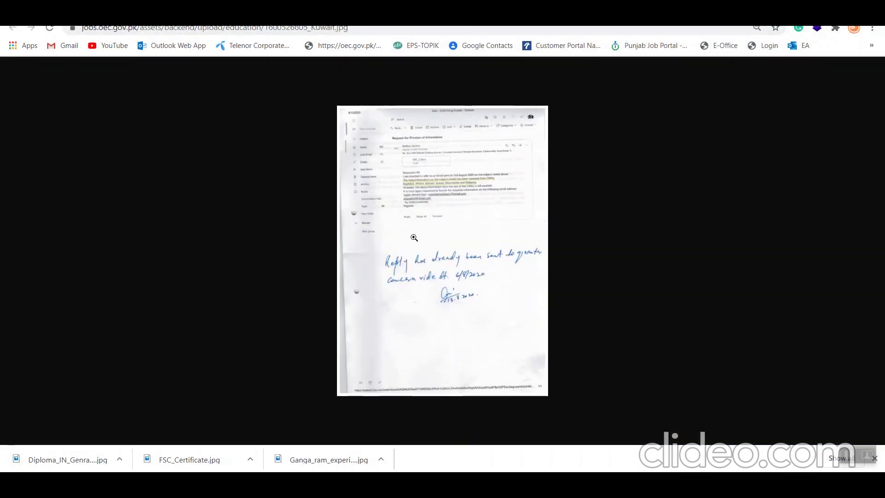
key(ctrl+Tab)
scroll(507, 218, down, 1)
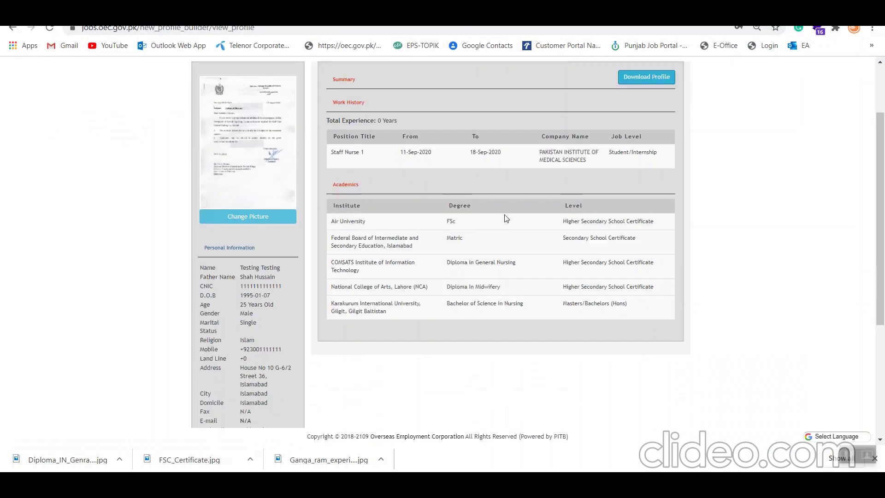
scroll(505, 214, up, 3)
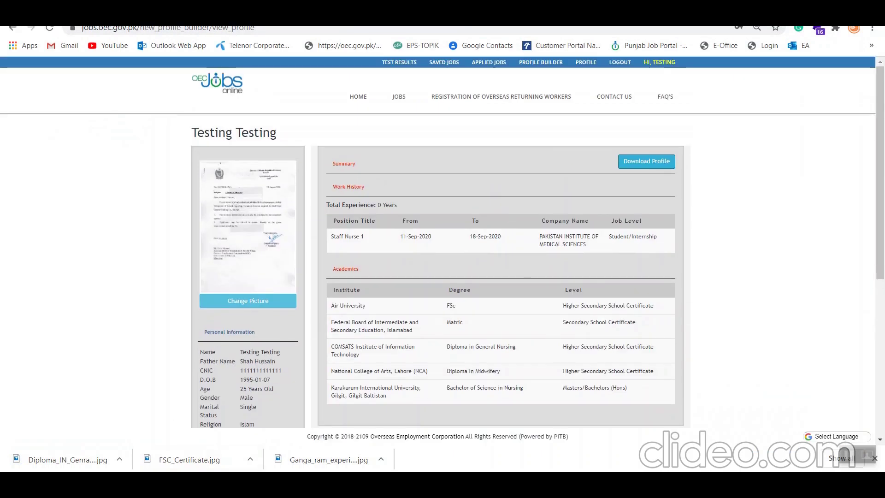
- In File Explorer, open the candidate's folder, select Educational Certificates, and return to Direct Jobs
click(344, 416)
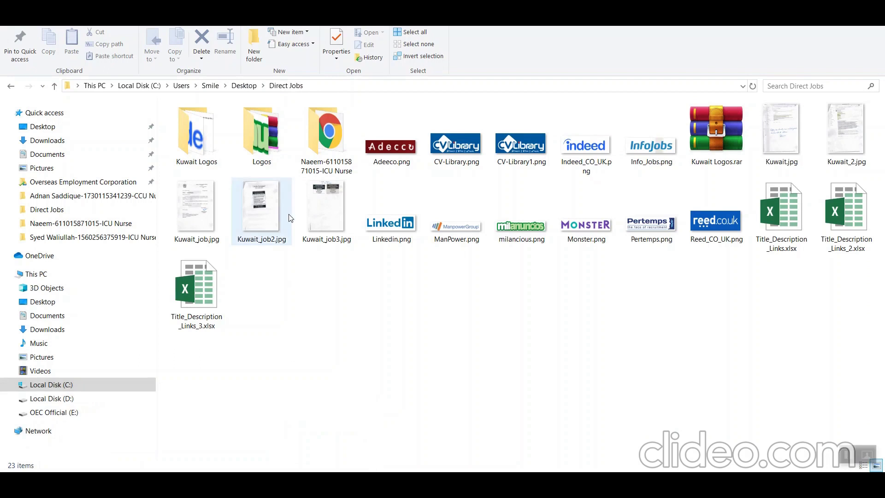
double_click(328, 159)
click(225, 127)
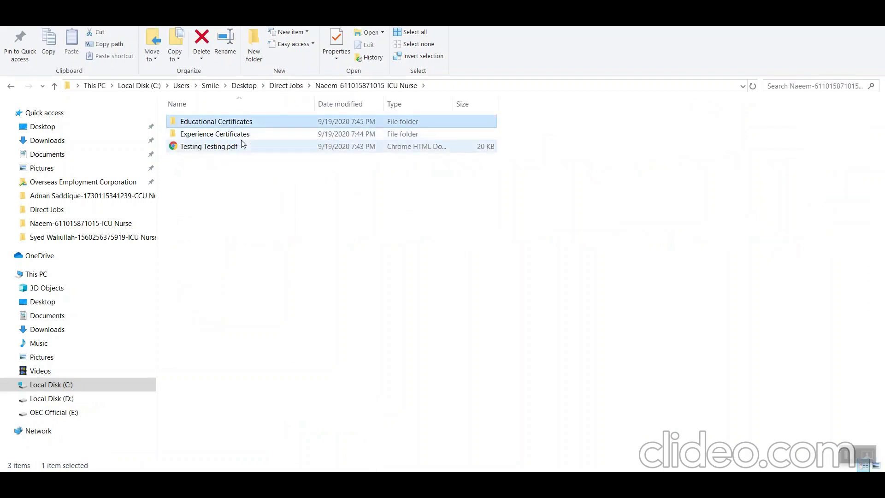
click(10, 87)
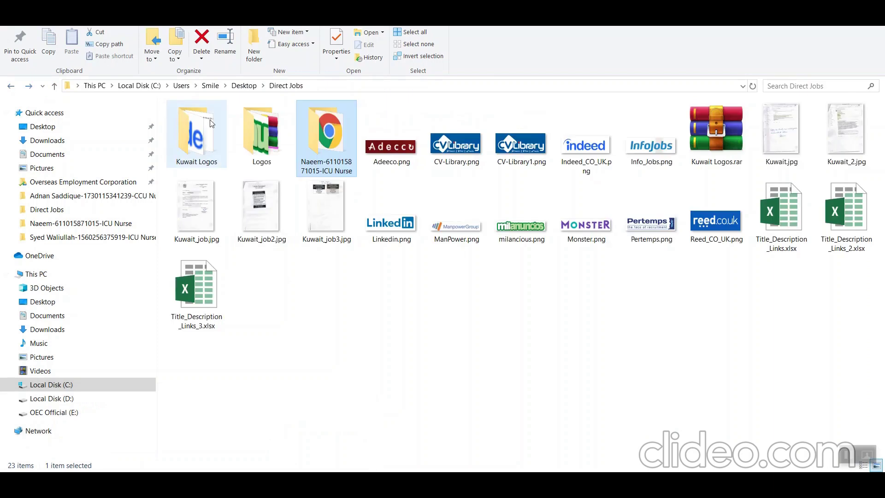
- Compress the candidate's ICU Nurse folder into a zip in Direct Jobs, keeping the default name
right_click(314, 160)
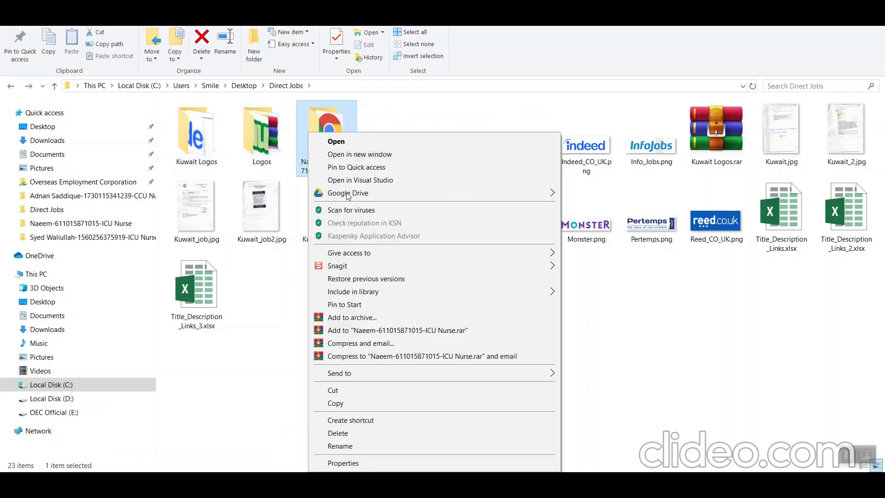
mouse_move(490, 369)
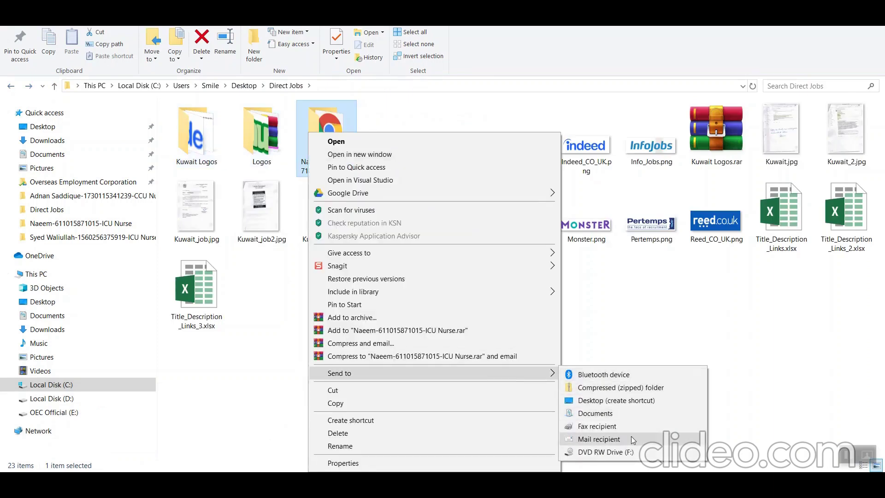
click(614, 395)
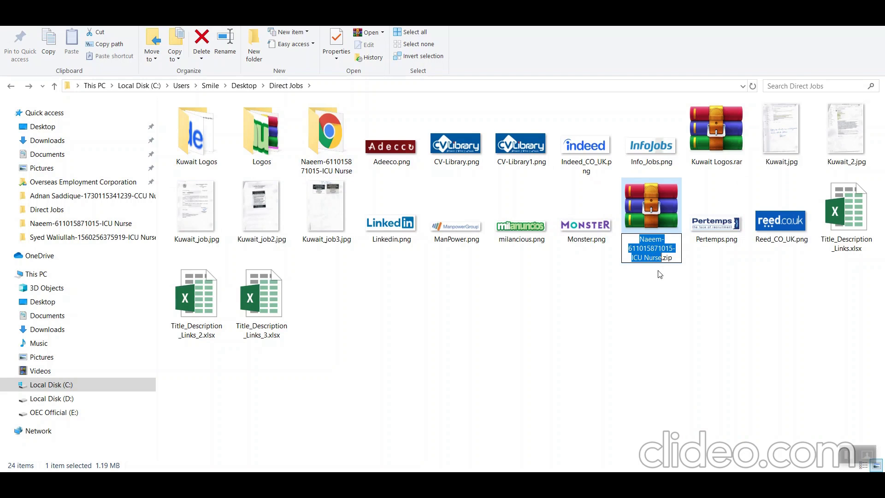
key(Return)
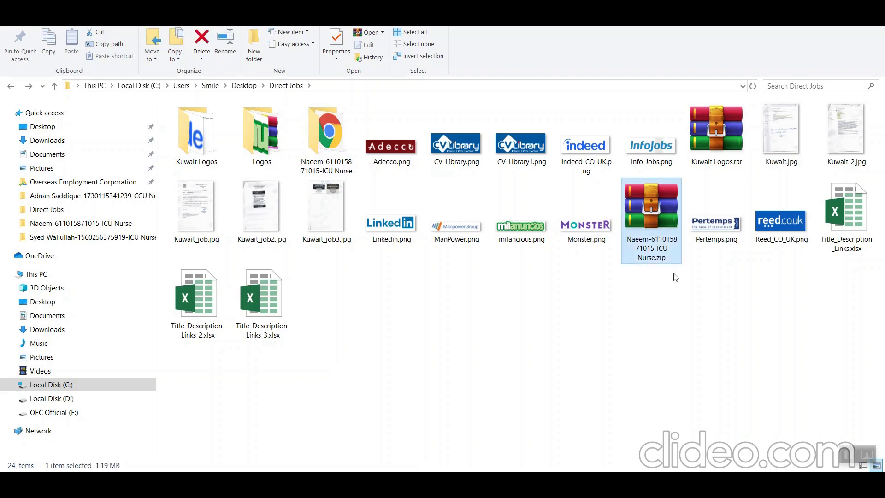
drag(657, 260, 428, 318)
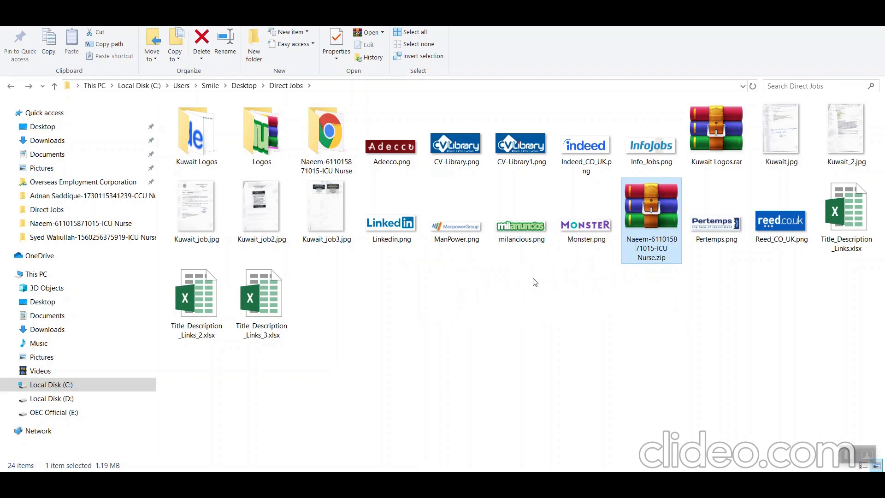
- Load the Google Form document submission link in the browser
click(285, 470)
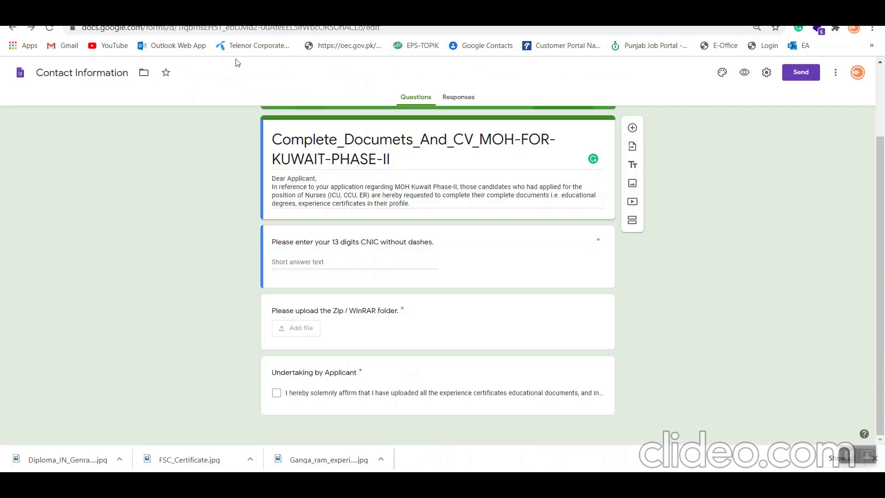
click(457, 32)
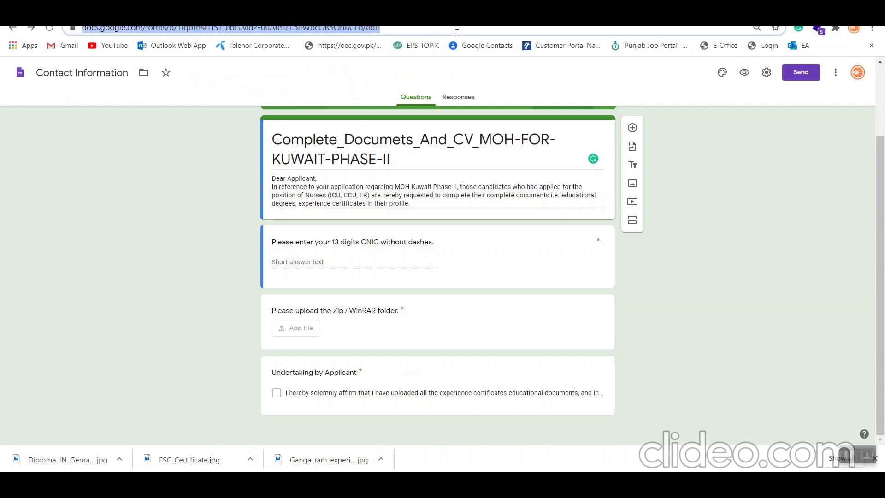
text(https://forms.gle/YHWJDhD28tEtUK5b6)
key(Return)
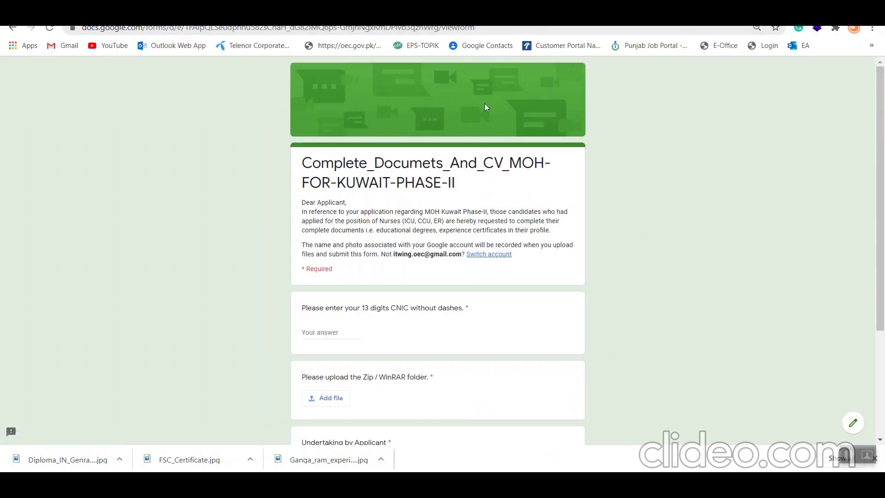
- Enter the candidate's 13-digit CNIC in the form's CNIC answer field
scroll(494, 205, down, 3)
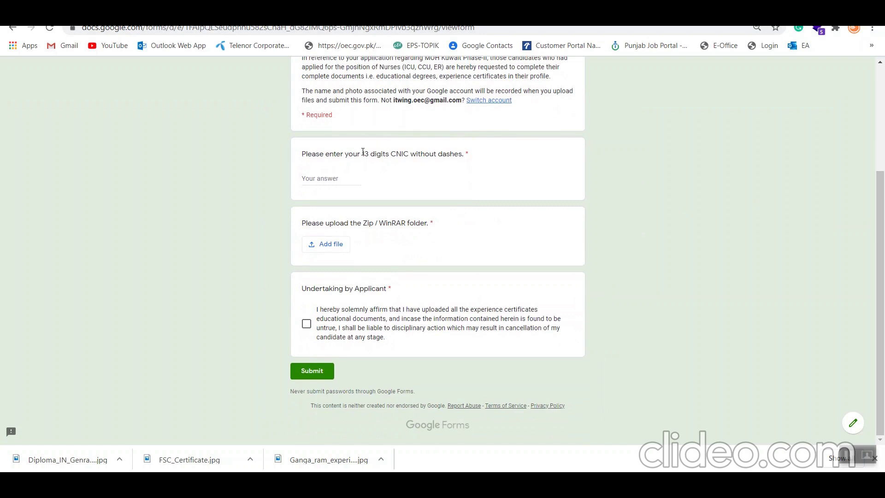
click(306, 179)
key(Tab)
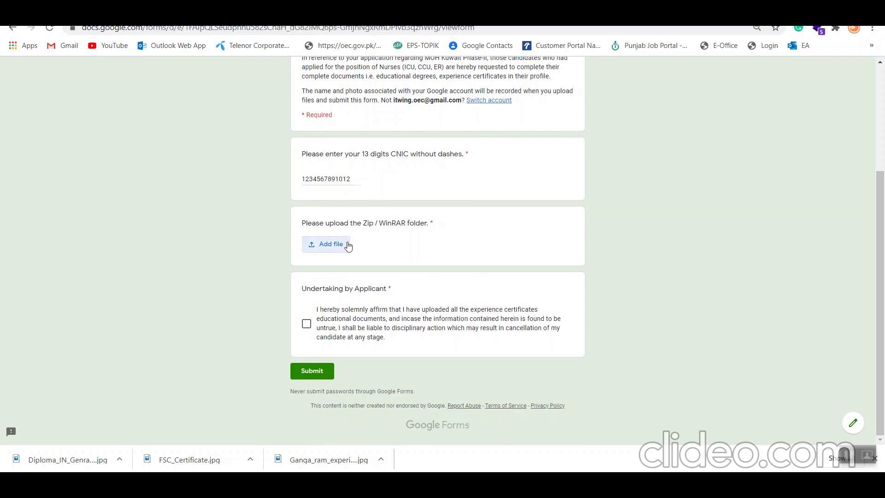
- Attach and upload the candidate's ICU Nurse zip archive to the form's file question
click(348, 246)
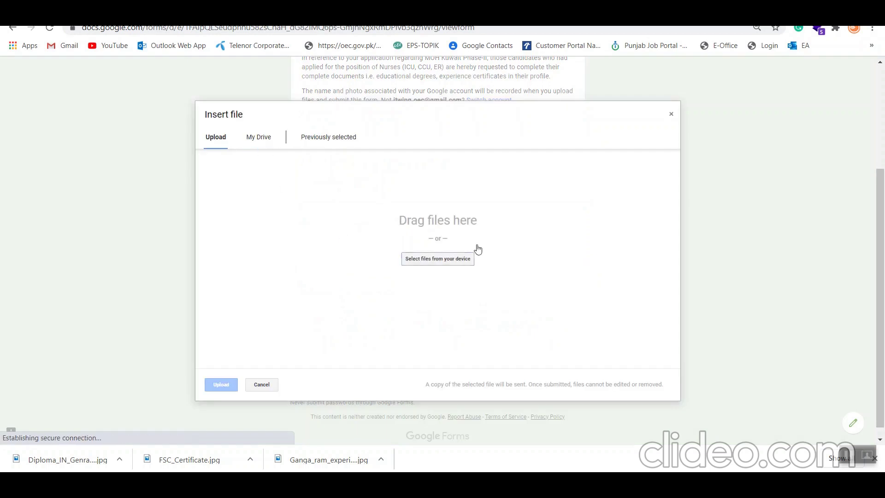
click(460, 261)
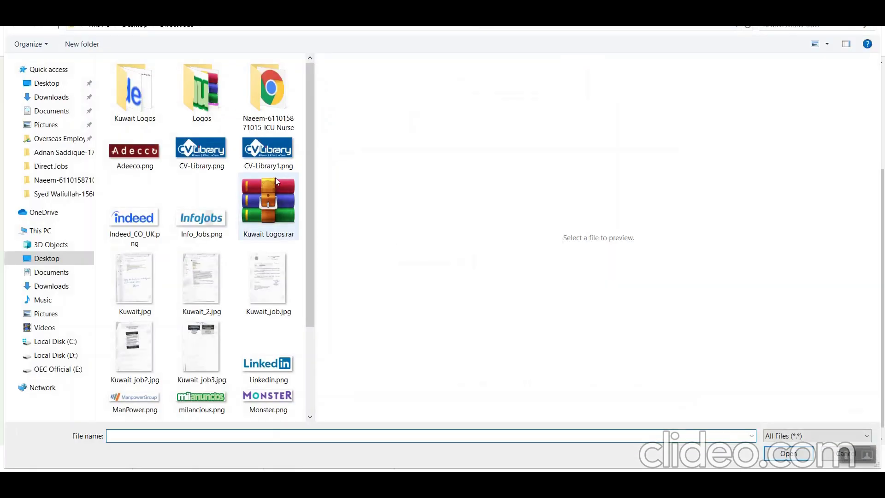
scroll(203, 217, down, 3)
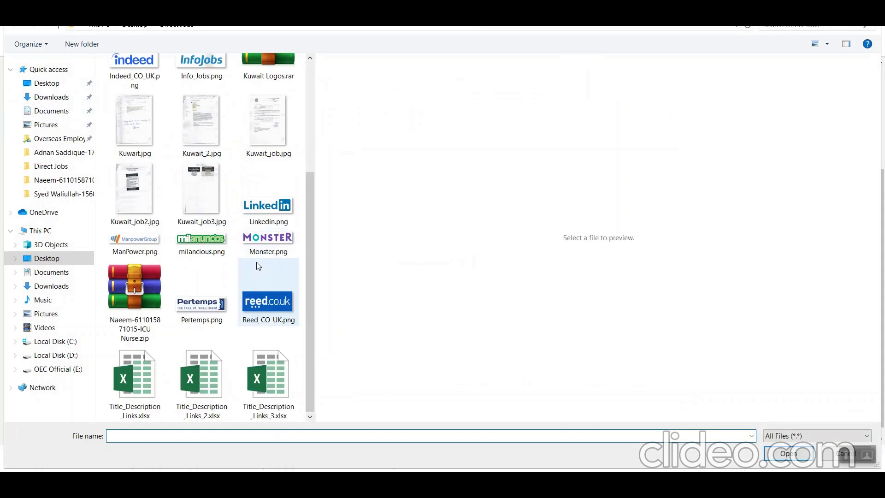
double_click(151, 309)
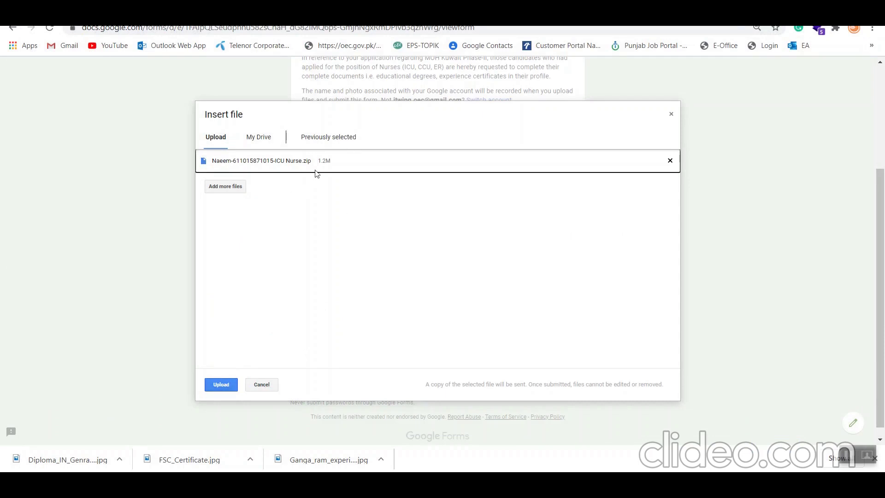
click(229, 383)
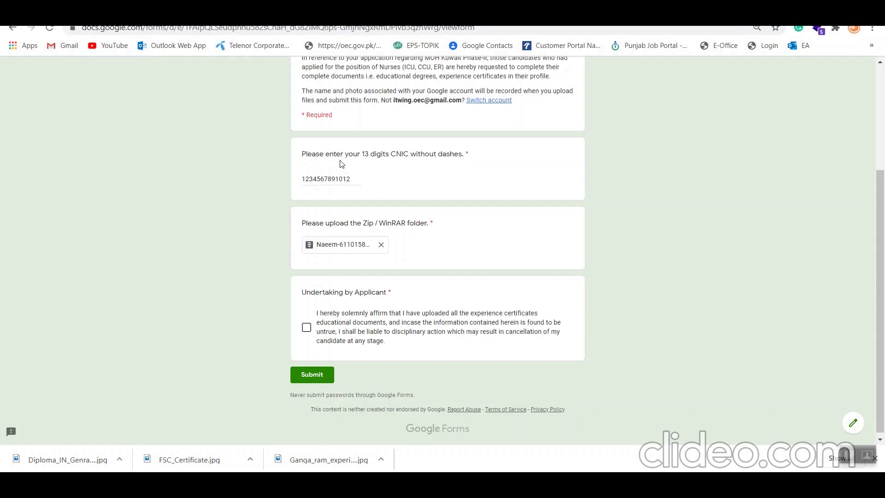
- Affirm the applicant undertaking and submit the completed form
click(308, 327)
click(330, 380)
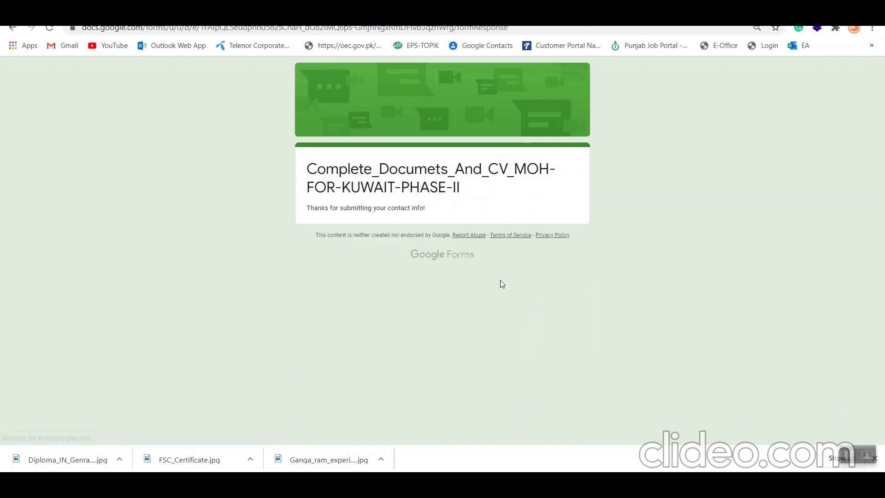
drag(310, 176, 437, 210)
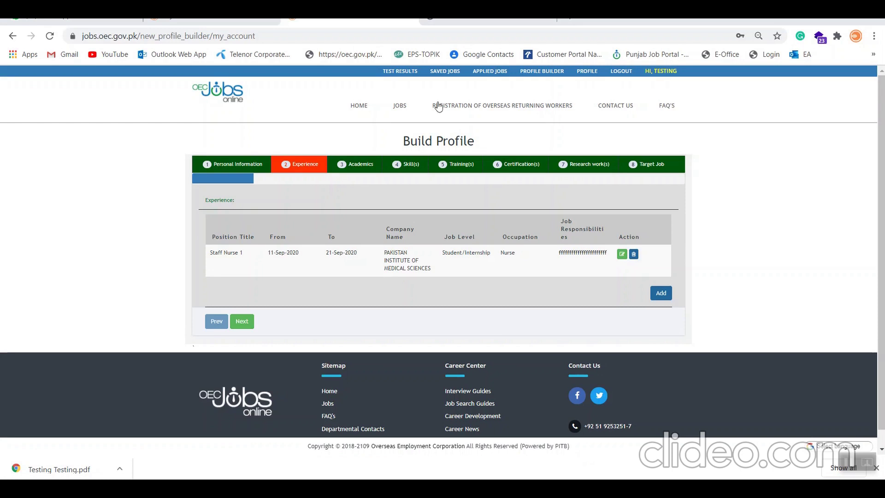
click(489, 21)
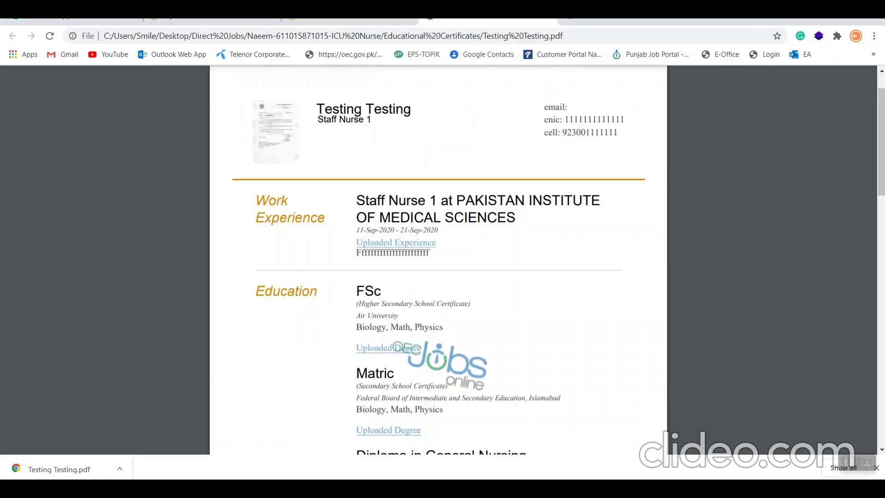
key(ctrl+shift+Tab)
key(ctrl+Tab)
mouse_move(427, 135)
mouse_move(392, 233)
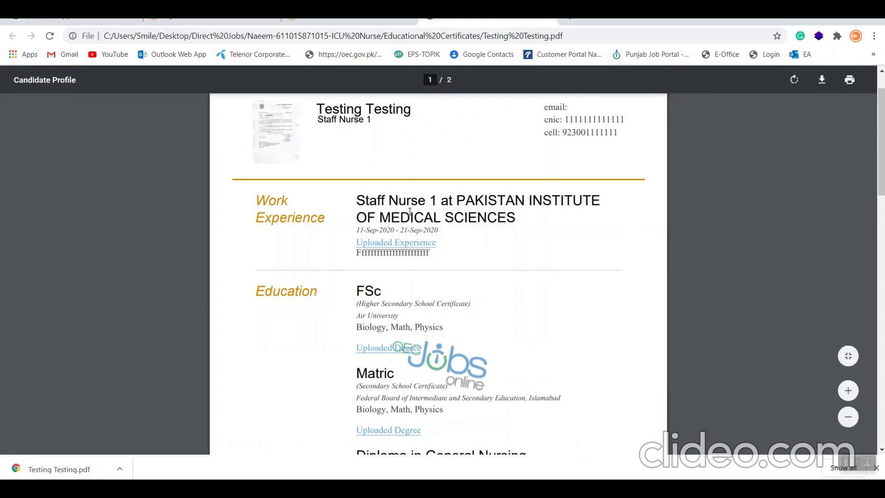
drag(360, 196, 515, 218)
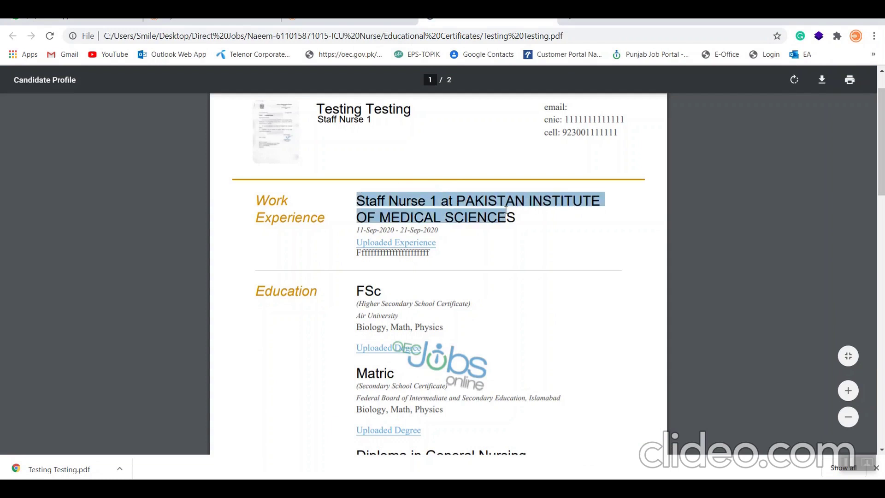
triple_click(412, 228)
triple_click(407, 229)
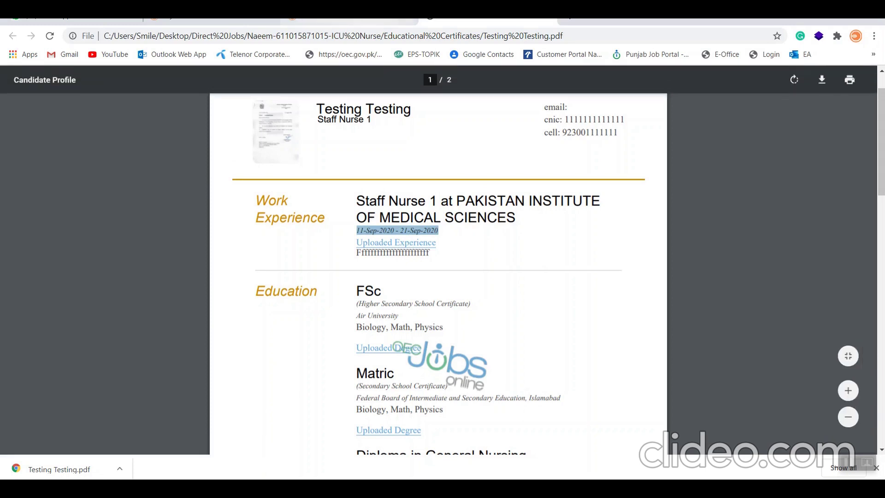
click(351, 21)
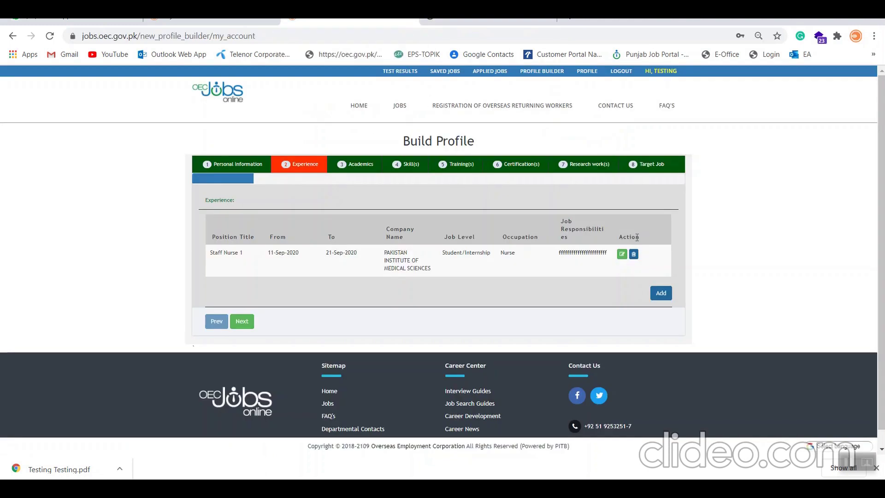
- Edit the Staff Nurse 1 experience to Currently Working and save it
click(622, 254)
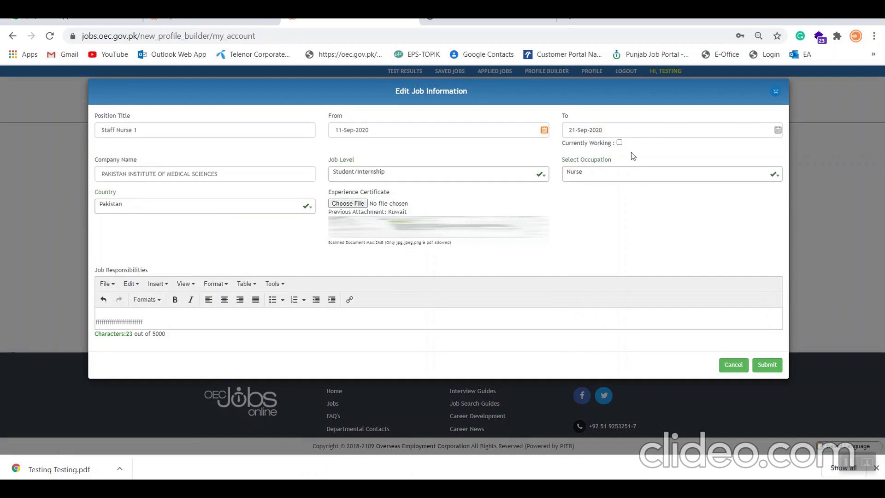
click(620, 142)
click(767, 364)
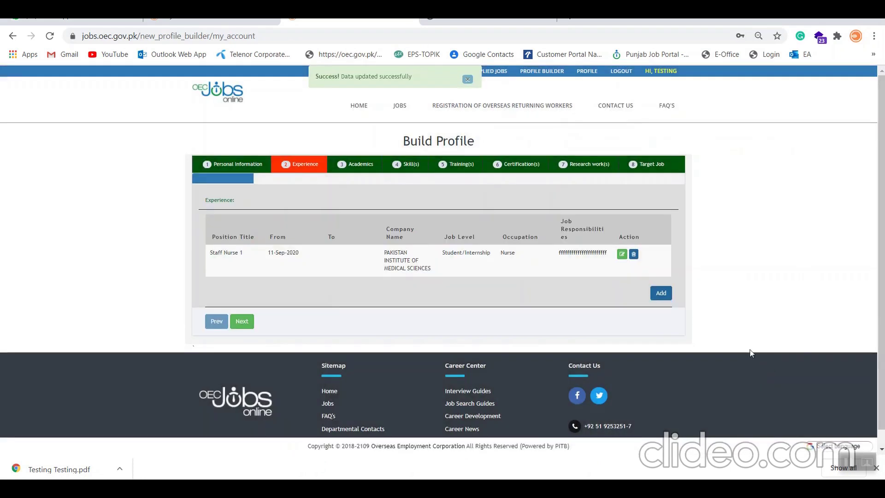
- Check the uploaded experience certificate link in the profile PDF, then return to View Profile
click(489, 21)
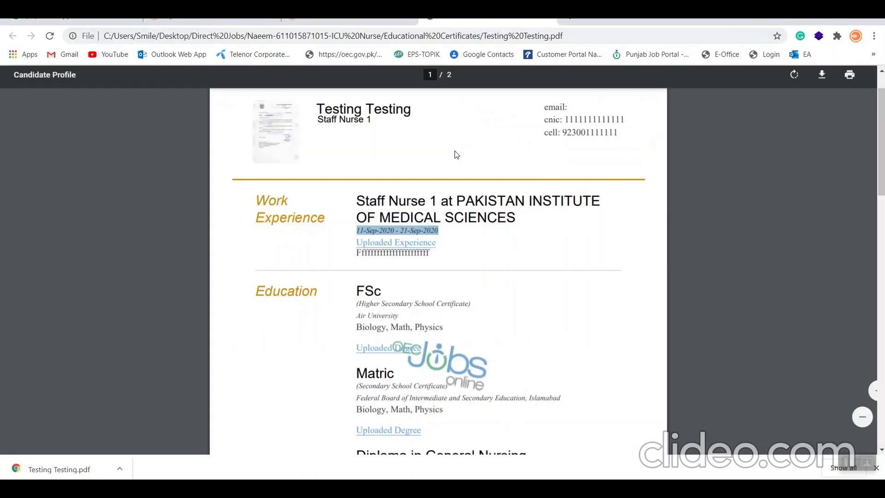
click(408, 248)
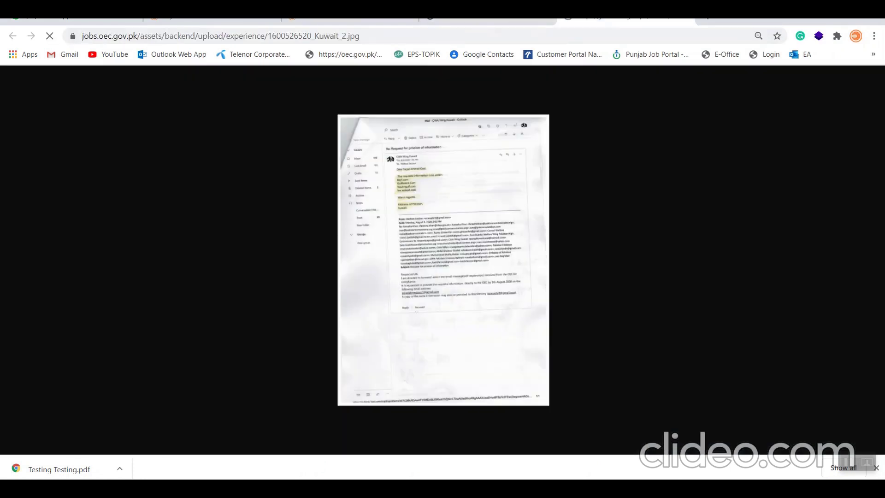
click(488, 20)
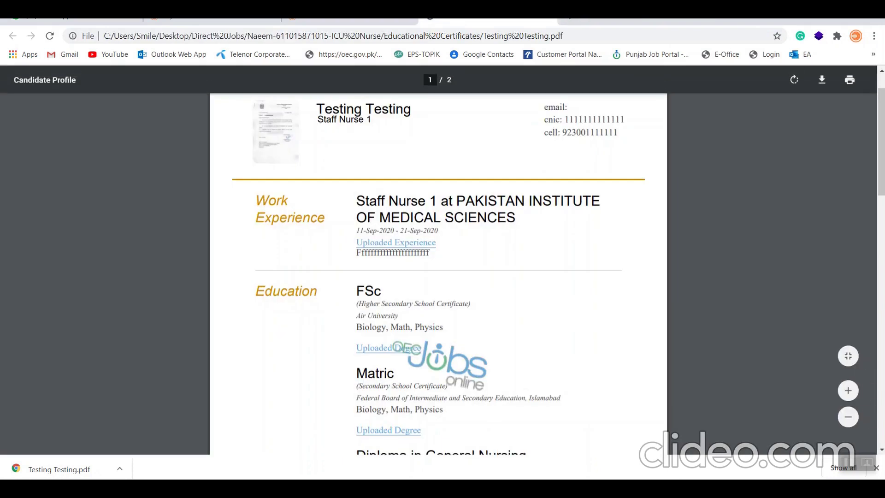
key(ctrl+shift+Tab)
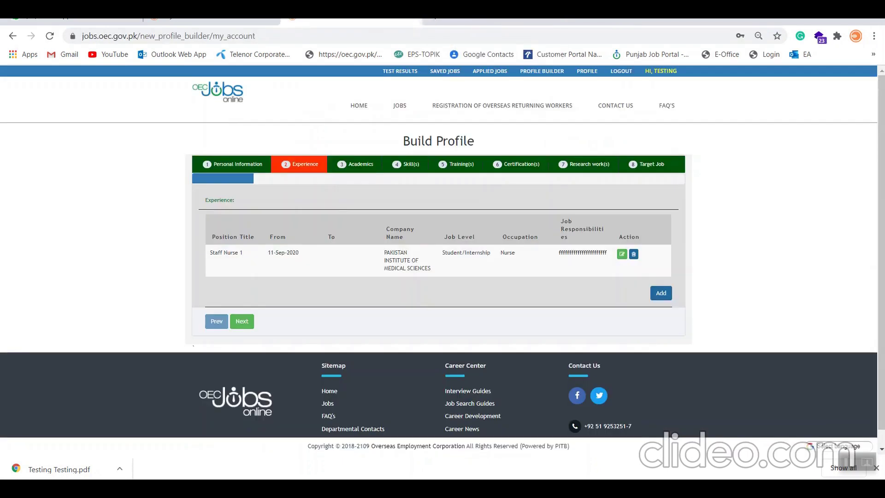
key(ctrl+shift+Tab)
- Download the updated profile PDF into the Educational Certificates folder and open that folder
click(637, 177)
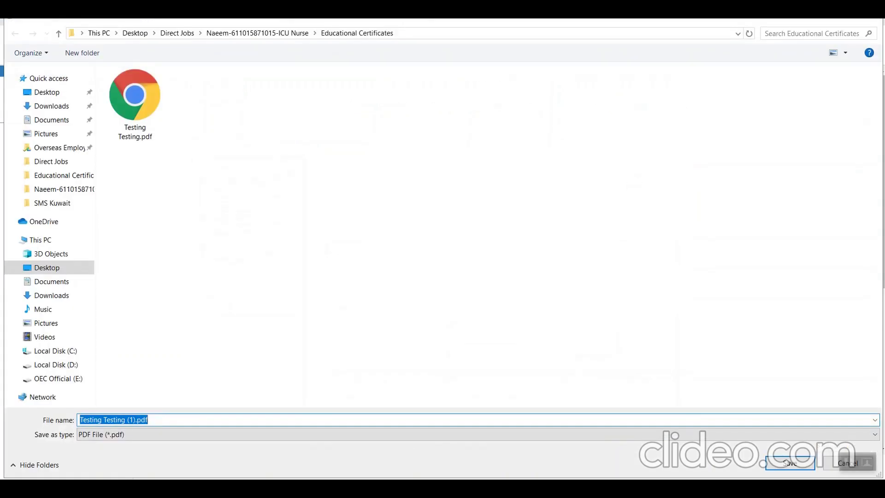
click(780, 469)
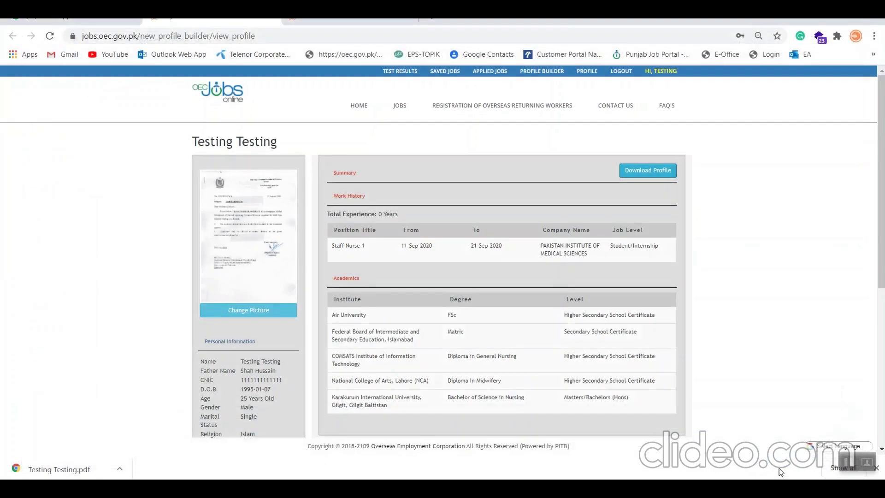
key(super+r)
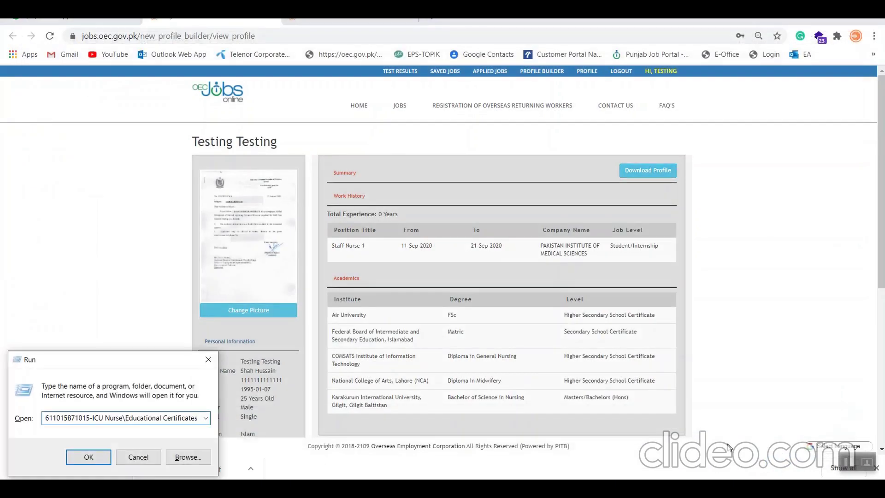
key(Return)
double_click(773, 223)
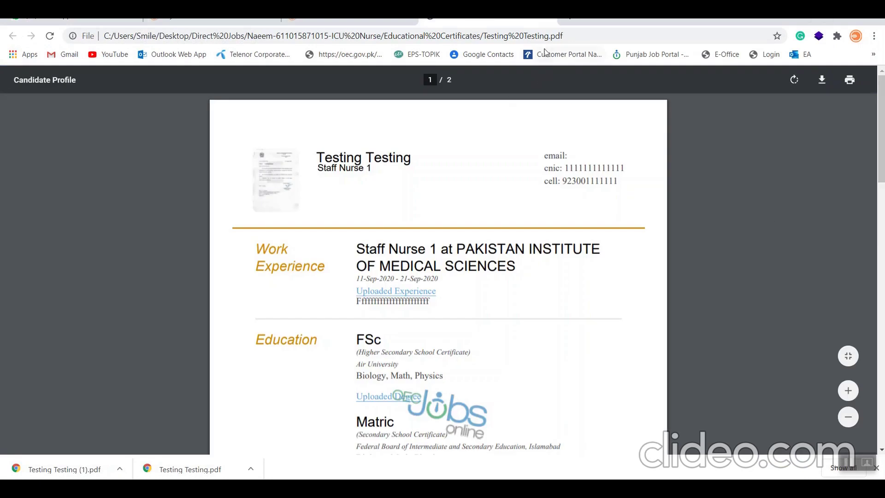
- Open the newly downloaded Testing Testing (1).pdf from the certificates folder
key(ctrl+shift+Tab)
key(alt+Tab)
click(683, 175)
double_click(682, 174)
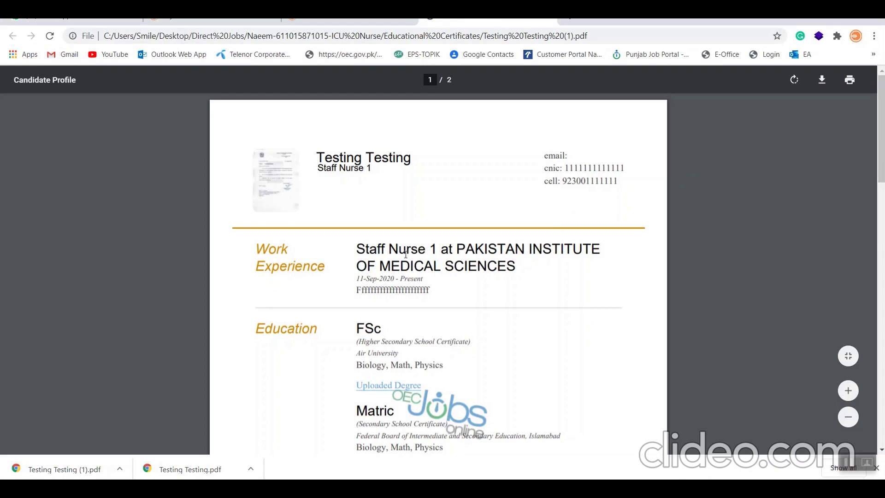